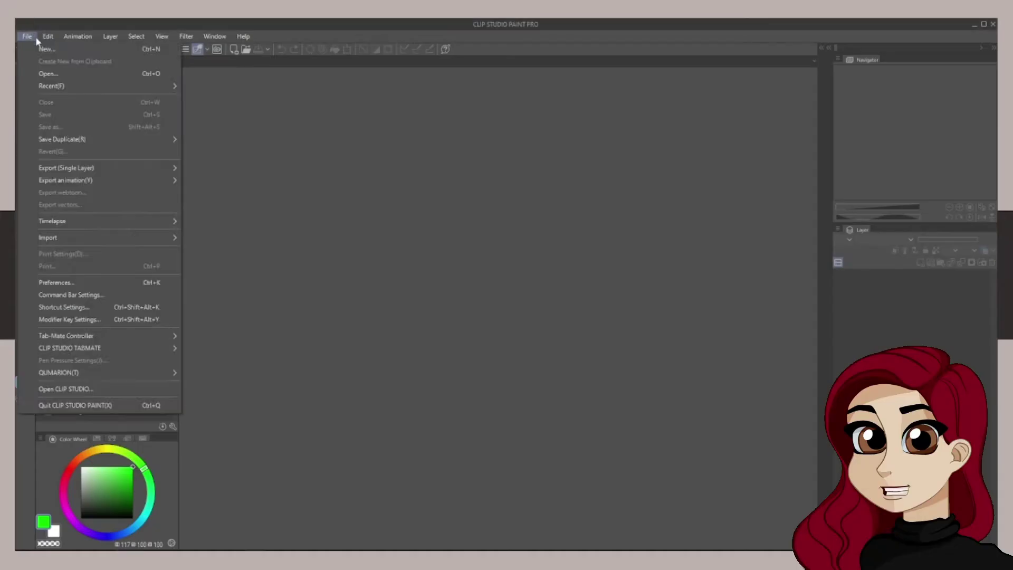
# Step: Create a new 360 × 360 px illustration canvas at 72 dpi with the file name Emote video
pyautogui.click(37, 56)
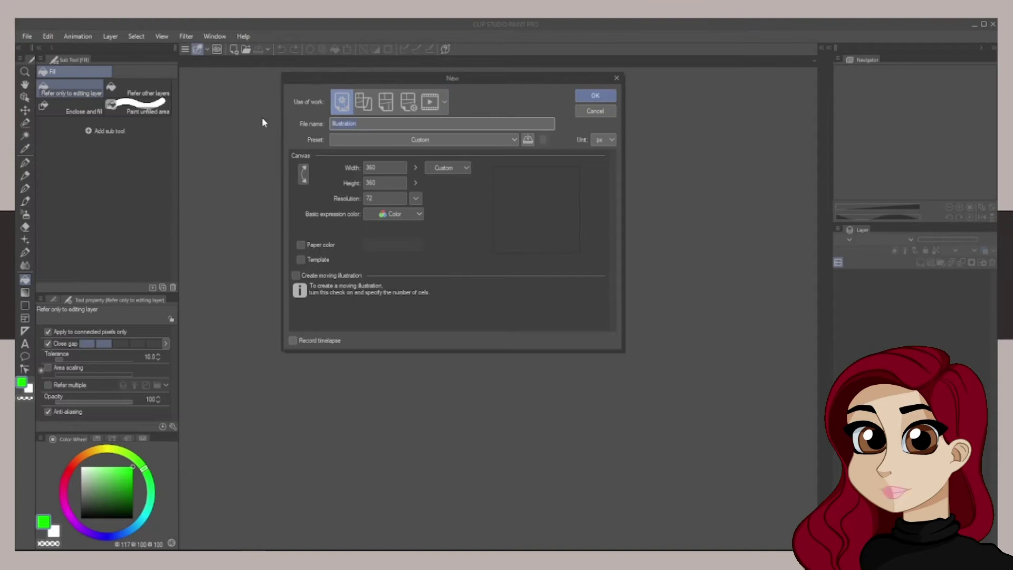
pyautogui.write('Emote video')
pyautogui.click(382, 168)
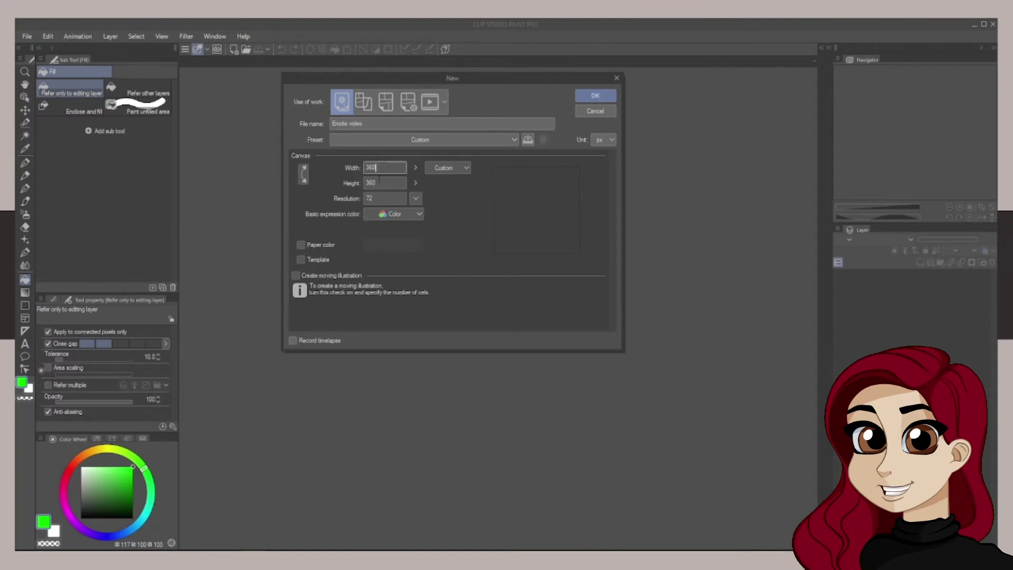
pyautogui.click(595, 96)
# Step: Fill the whole first layer with a very dark grey as the background
pyautogui.click(80, 512)
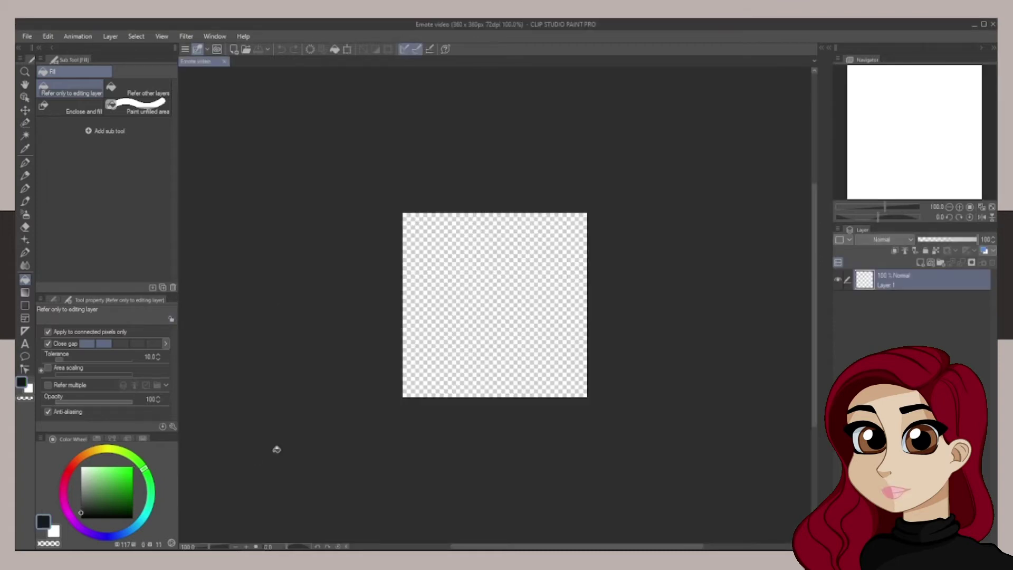
pyautogui.click(455, 307)
pyautogui.click(475, 343)
# Step: Set up the G-pen in black with a brush size of 4.8 and add a new layer above the background
pyautogui.scroll(6, 607, 304)
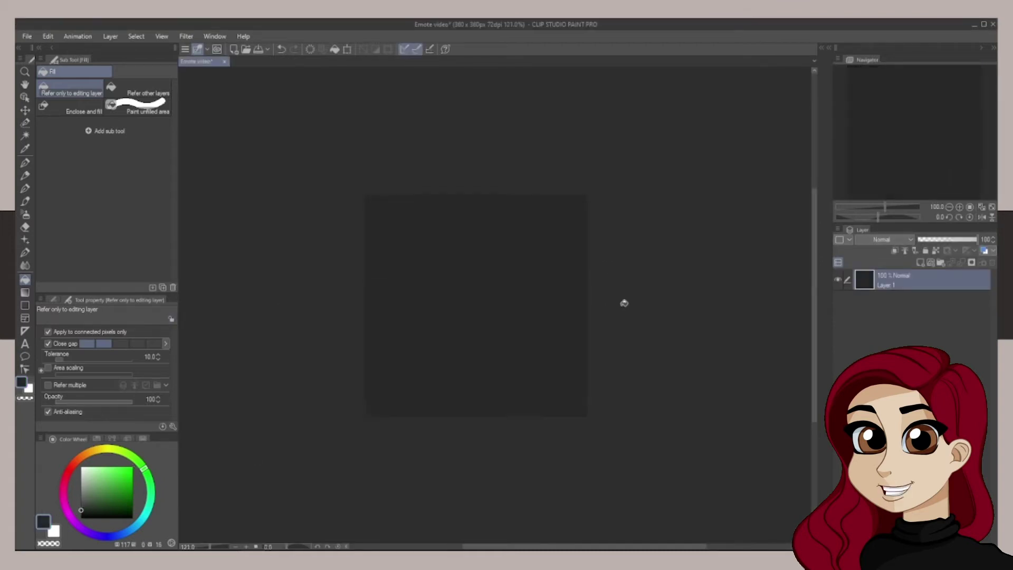
pyautogui.click(25, 163)
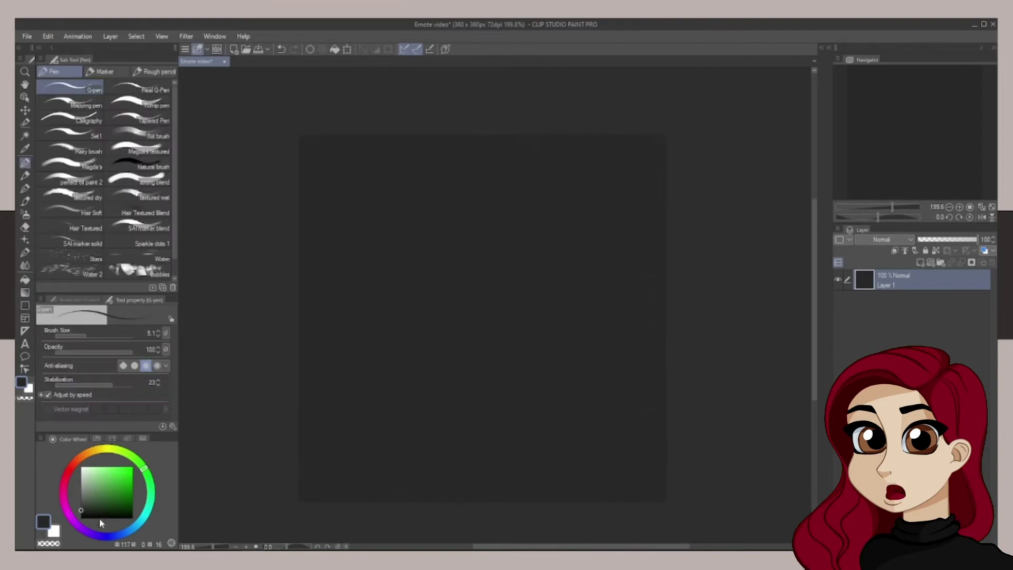
pyautogui.click(80, 519)
pyautogui.moveTo(83, 335); pyautogui.dragTo(86, 334)
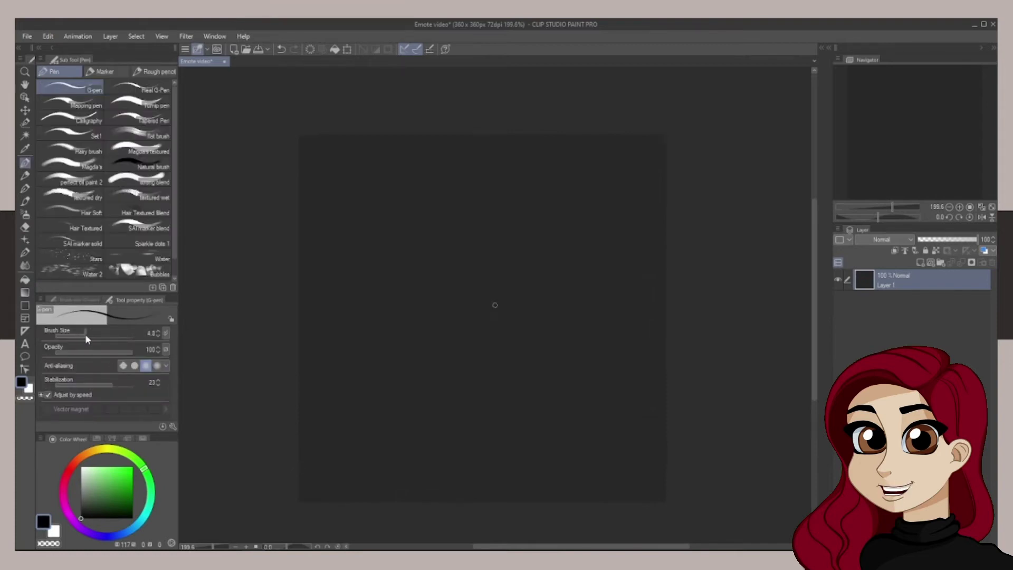
pyautogui.click(920, 262)
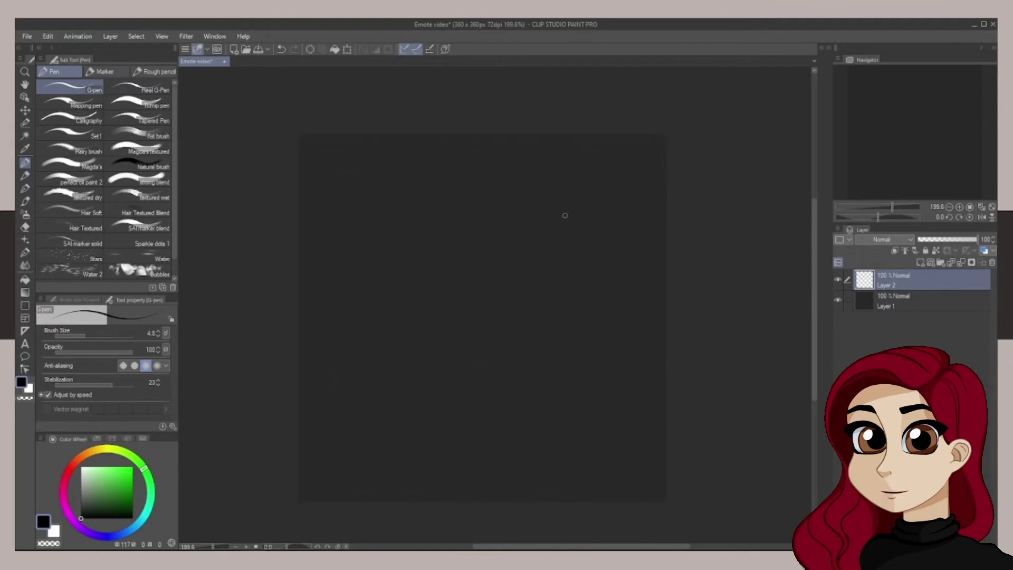
# Step: Sketch a large tilted oval head with three rounded gills on each side
pyautogui.moveTo(555, 199)
pyautogui.mouseDown()
pyautogui.moveTo(331, 379)
pyautogui.moveTo(541, 390)
pyautogui.moveTo(601, 216)
pyautogui.moveTo(367, 240)
pyautogui.moveTo(352, 387)
pyautogui.moveTo(580, 364)
pyautogui.moveTo(562, 241)
pyautogui.mouseUp()
pyautogui.moveTo(608, 294)
pyautogui.mouseDown()
pyautogui.moveTo(634, 338)
pyautogui.moveTo(619, 337)
pyautogui.mouseUp()
pyautogui.moveTo(337, 295); pyautogui.dragTo(296, 291)
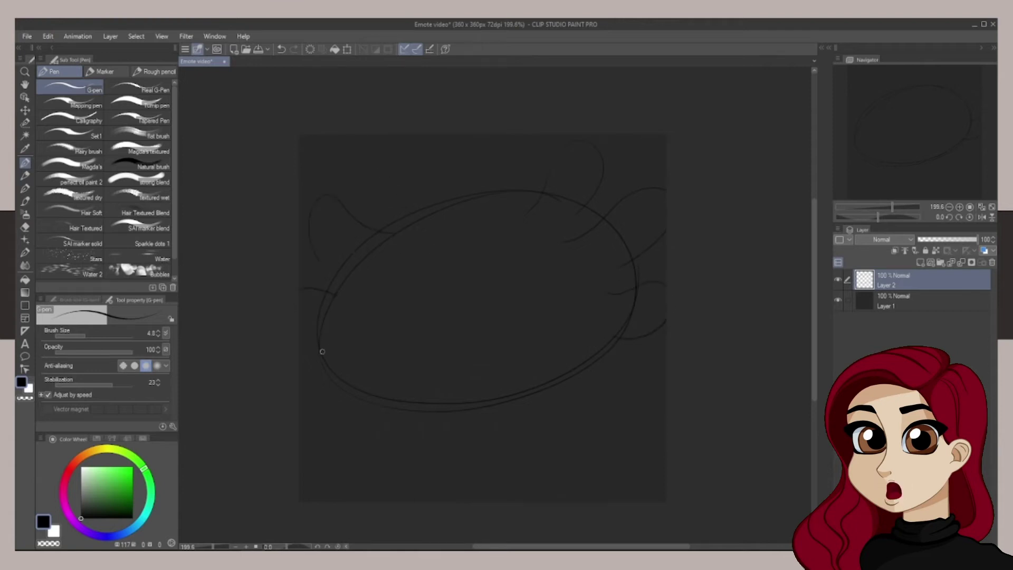
pyautogui.moveTo(332, 395); pyautogui.dragTo(298, 392)
pyautogui.moveTo(369, 429)
pyautogui.mouseDown()
pyautogui.moveTo(460, 445)
pyautogui.moveTo(406, 499)
pyautogui.mouseUp()
pyautogui.moveTo(539, 385)
pyautogui.mouseDown()
pyautogui.moveTo(585, 265)
pyautogui.moveTo(624, 355)
pyautogui.moveTo(612, 392)
pyautogui.mouseUp()
pyautogui.click(281, 49)
pyautogui.click(281, 49)
# Step: Sketch the body's sides below the head, try an arm on each side and undo the arm strokes
pyautogui.moveTo(545, 181)
pyautogui.mouseDown()
pyautogui.moveTo(333, 373)
pyautogui.moveTo(480, 402)
pyautogui.moveTo(633, 231)
pyautogui.mouseUp()
pyautogui.moveTo(559, 381)
pyautogui.mouseDown()
pyautogui.moveTo(561, 403)
pyautogui.moveTo(623, 500)
pyautogui.mouseUp()
pyautogui.moveTo(388, 405)
pyautogui.mouseDown()
pyautogui.moveTo(376, 499)
pyautogui.moveTo(350, 445)
pyautogui.moveTo(407, 461)
pyautogui.moveTo(411, 478)
pyautogui.mouseUp()
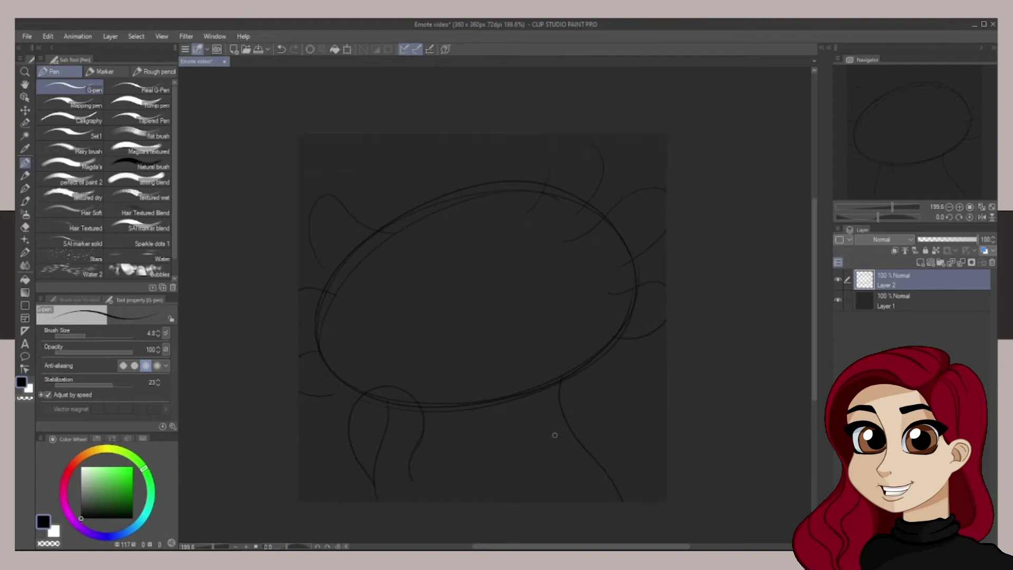
pyautogui.moveTo(532, 471)
pyautogui.mouseDown()
pyautogui.moveTo(636, 314)
pyautogui.moveTo(608, 473)
pyautogui.mouseUp()
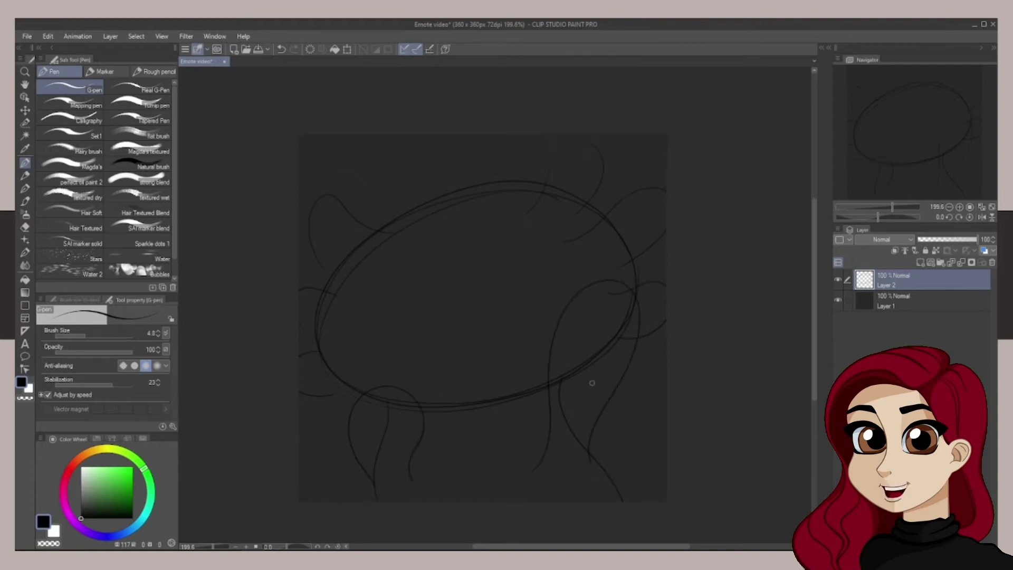
pyautogui.hotkey('ctrl', 'z')
pyautogui.hotkey('ctrl', 'z')
# Step: Sketch a lowered arm on the left of the body and a raised arm overlapping the head's right side
pyautogui.moveTo(356, 468); pyautogui.dragTo(369, 502)
pyautogui.moveTo(415, 448); pyautogui.dragTo(421, 502)
pyautogui.moveTo(390, 400); pyautogui.dragTo(368, 502)
pyautogui.moveTo(416, 450); pyautogui.dragTo(426, 497)
pyautogui.moveTo(523, 422)
pyautogui.mouseDown()
pyautogui.moveTo(643, 227)
pyautogui.moveTo(574, 437)
pyautogui.moveTo(644, 535)
pyautogui.mouseUp()
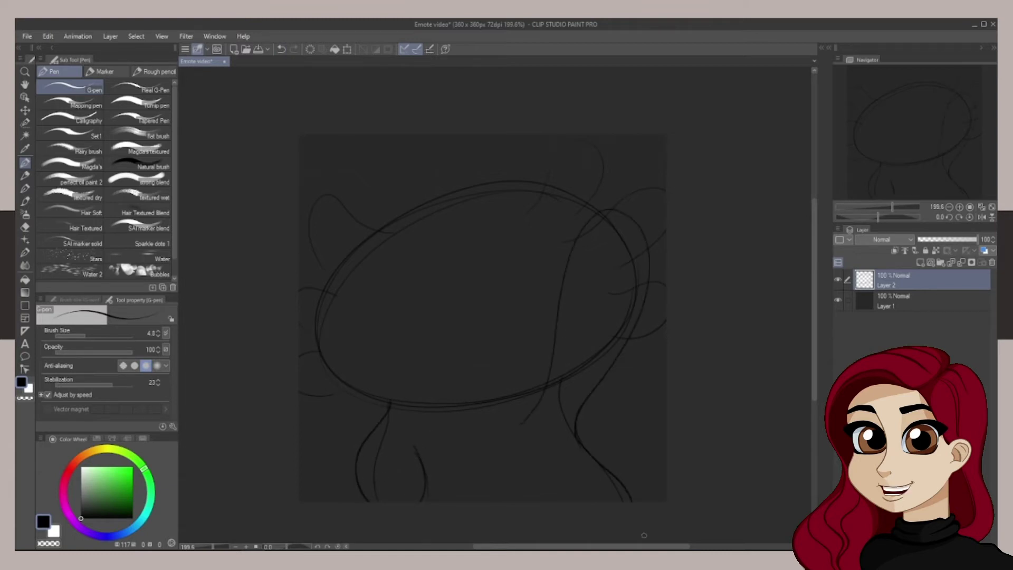
# Step: Sketch two curved, closed eyes and an open smiling mouth on the face
pyautogui.moveTo(405, 266)
pyautogui.mouseDown()
pyautogui.moveTo(344, 315)
pyautogui.moveTo(338, 297)
pyautogui.moveTo(355, 281)
pyautogui.moveTo(425, 261)
pyautogui.moveTo(417, 281)
pyautogui.moveTo(342, 314)
pyautogui.mouseUp()
pyautogui.moveTo(486, 247)
pyautogui.mouseDown()
pyautogui.moveTo(512, 257)
pyautogui.moveTo(573, 248)
pyautogui.moveTo(565, 236)
pyautogui.moveTo(488, 258)
pyautogui.moveTo(575, 233)
pyautogui.moveTo(489, 235)
pyautogui.mouseUp()
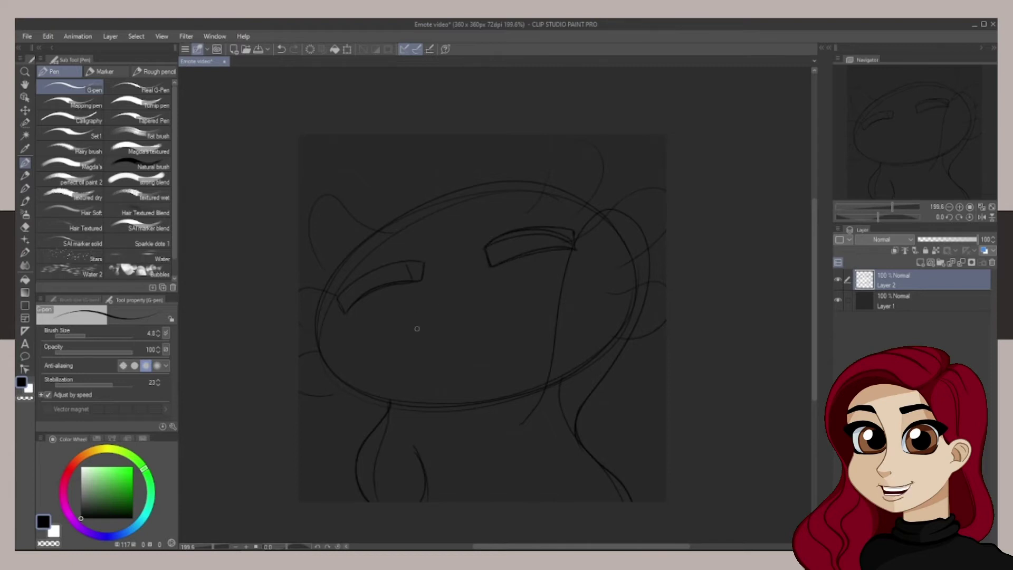
pyautogui.moveTo(418, 323); pyautogui.dragTo(494, 292)
pyautogui.moveTo(419, 326)
pyautogui.mouseDown()
pyautogui.moveTo(481, 363)
pyautogui.moveTo(491, 305)
pyautogui.mouseUp()
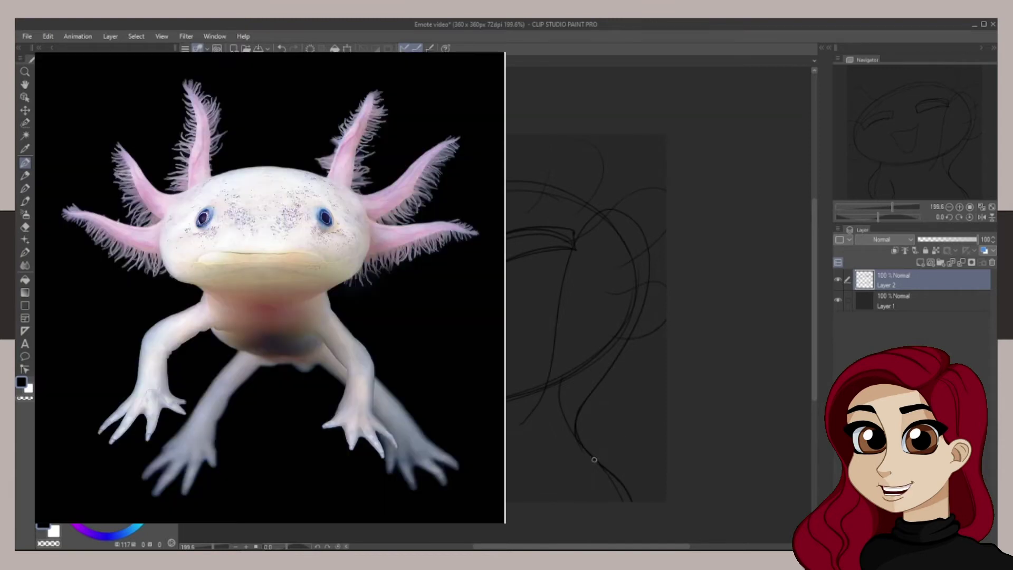
# Step: Sketch a finned tail beside the body at the canvas's right edge and a tongue line inside the mouth
pyautogui.moveTo(596, 459); pyautogui.dragTo(667, 350)
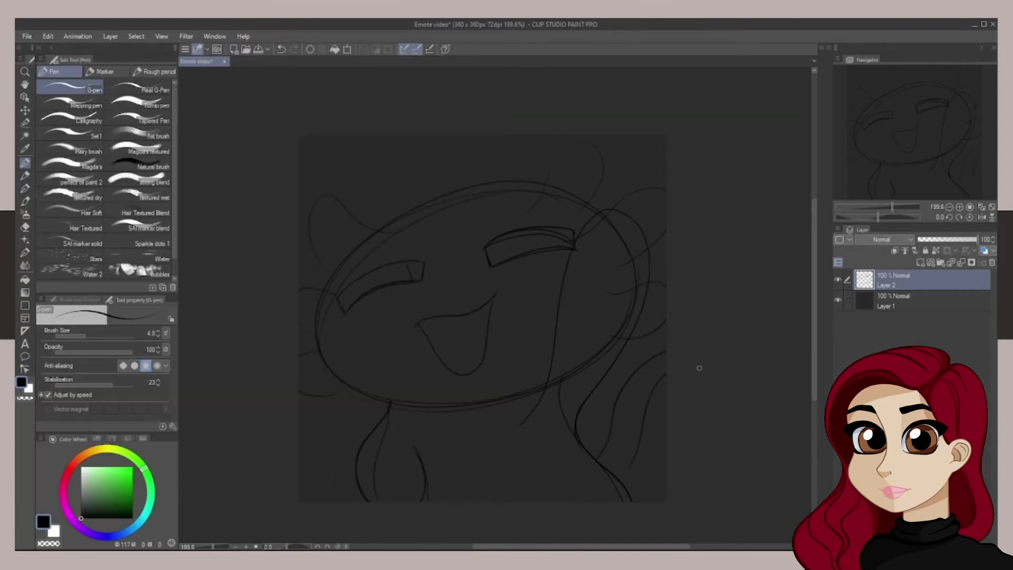
pyautogui.moveTo(630, 466); pyautogui.dragTo(666, 375)
pyautogui.moveTo(436, 353); pyautogui.dragTo(492, 318)
# Step: Lower the sketch layer's opacity to 30% and add a new layer above it
pyautogui.moveTo(892, 206); pyautogui.dragTo(891, 203)
pyautogui.click(935, 240)
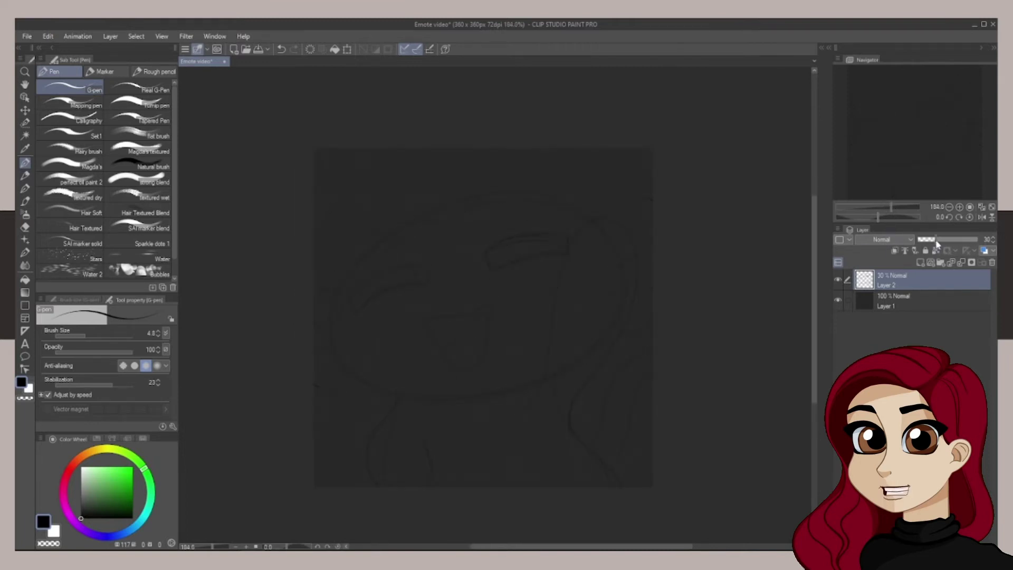
pyautogui.click(920, 263)
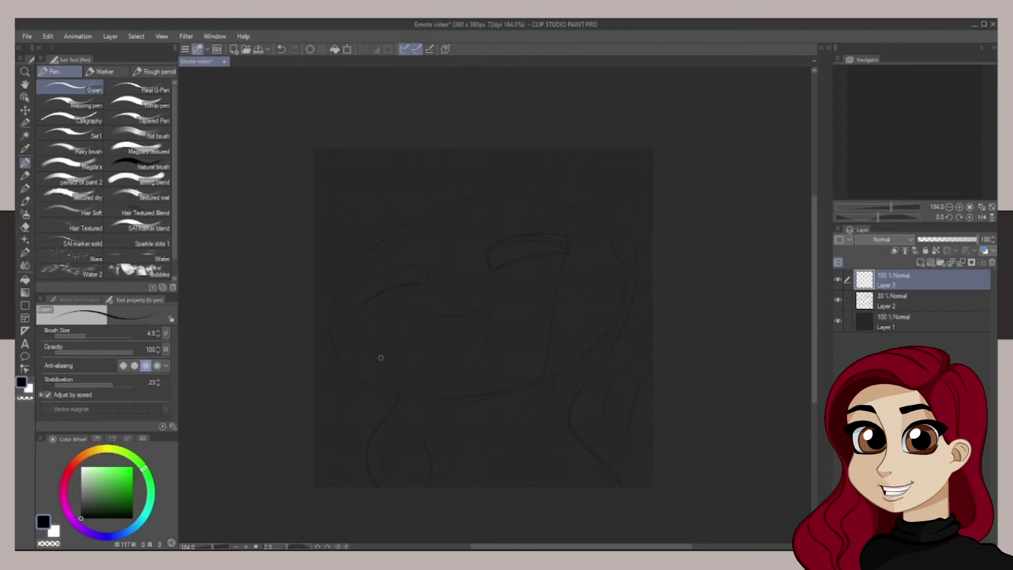
# Step: Ink the lowered arm over the sketch with clean black lines, redoing its first stroke
pyautogui.moveTo(397, 397)
pyautogui.mouseDown()
pyautogui.moveTo(367, 455)
pyautogui.moveTo(375, 477)
pyautogui.mouseUp()
pyautogui.hotkey('ctrl', 'z')
pyautogui.moveTo(397, 401); pyautogui.dragTo(367, 485)
pyautogui.moveTo(423, 441); pyautogui.dragTo(433, 486)
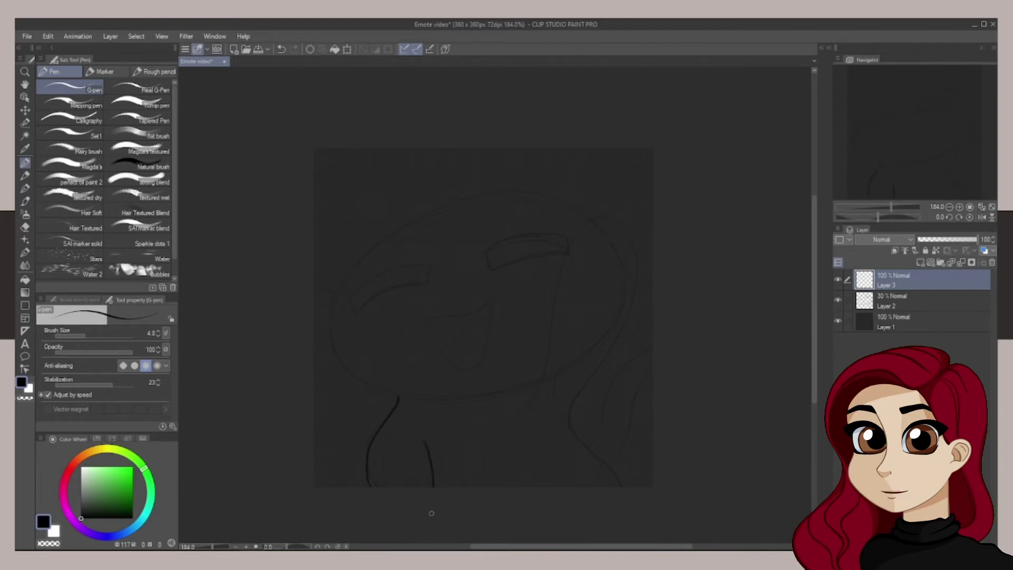
# Step: Ink the raised arm, the adjoining side of the body and the finned tail
pyautogui.moveTo(509, 418)
pyautogui.mouseDown()
pyautogui.moveTo(543, 392)
pyautogui.moveTo(588, 248)
pyautogui.moveTo(628, 244)
pyautogui.moveTo(642, 288)
pyautogui.moveTo(584, 430)
pyautogui.moveTo(614, 481)
pyautogui.mouseUp()
pyautogui.moveTo(593, 448)
pyautogui.mouseDown()
pyautogui.moveTo(603, 400)
pyautogui.moveTo(645, 348)
pyautogui.moveTo(627, 429)
pyautogui.moveTo(666, 357)
pyautogui.mouseUp()
pyautogui.moveTo(635, 473); pyautogui.dragTo(657, 451)
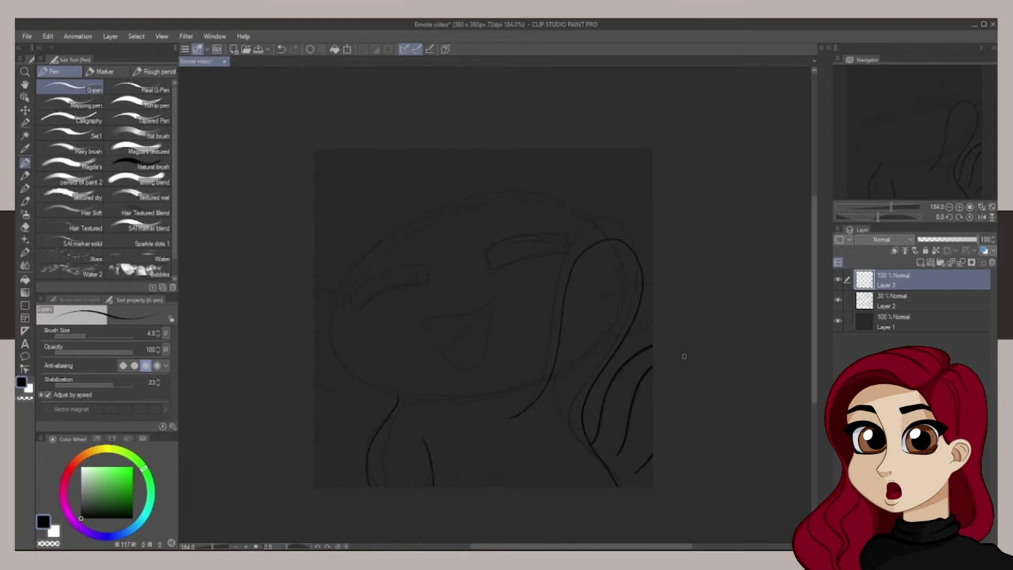
# Step: Ink the three gills on the right side of the head, redoing the misplaced strokes
pyautogui.moveTo(525, 217)
pyautogui.mouseDown()
pyautogui.moveTo(554, 154)
pyautogui.moveTo(594, 167)
pyautogui.moveTo(592, 202)
pyautogui.moveTo(576, 220)
pyautogui.moveTo(548, 193)
pyautogui.moveTo(555, 146)
pyautogui.moveTo(607, 181)
pyautogui.moveTo(587, 214)
pyautogui.moveTo(532, 212)
pyautogui.moveTo(589, 208)
pyautogui.moveTo(603, 149)
pyautogui.mouseUp()
pyautogui.hotkey('ctrl', 'z')
pyautogui.hotkey('ctrl', 'z')
pyautogui.moveTo(583, 231)
pyautogui.mouseDown()
pyautogui.moveTo(623, 178)
pyautogui.moveTo(654, 185)
pyautogui.moveTo(596, 241)
pyautogui.moveTo(636, 247)
pyautogui.moveTo(669, 221)
pyautogui.moveTo(656, 267)
pyautogui.mouseUp()
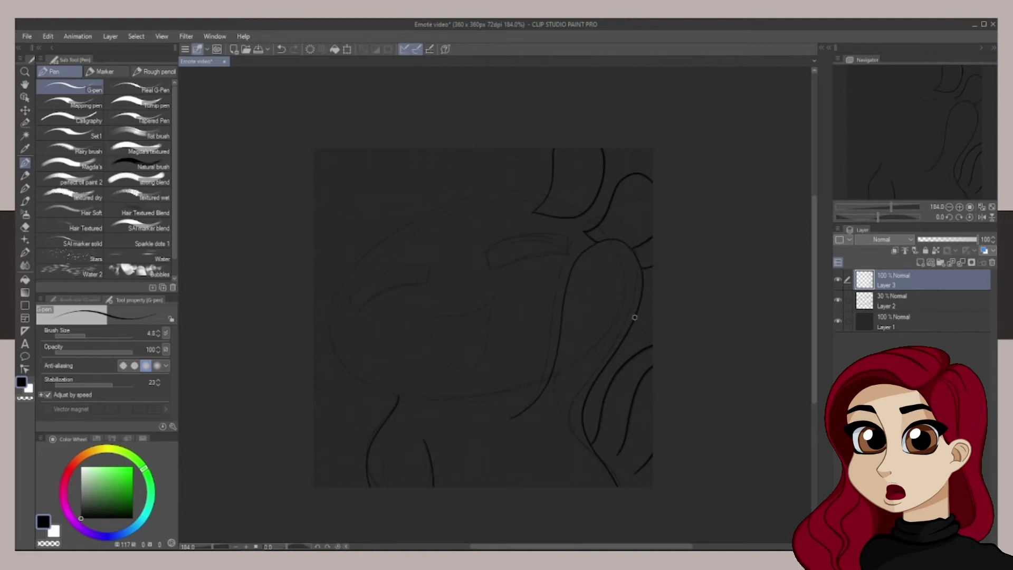
pyautogui.moveTo(635, 317); pyautogui.dragTo(655, 319)
# Step: Ink the oval outline of the head and the three gills on its left side
pyautogui.moveTo(550, 191)
pyautogui.mouseDown()
pyautogui.moveTo(436, 195)
pyautogui.moveTo(354, 254)
pyautogui.moveTo(335, 316)
pyautogui.moveTo(362, 372)
pyautogui.moveTo(421, 397)
pyautogui.moveTo(507, 391)
pyautogui.moveTo(557, 360)
pyautogui.mouseUp()
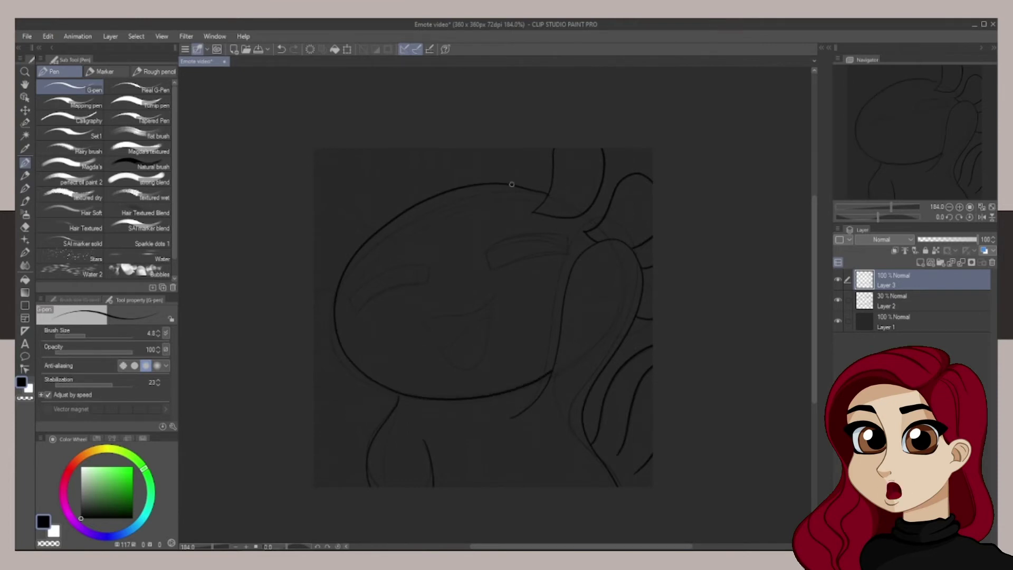
pyautogui.moveTo(499, 184); pyautogui.dragTo(548, 194)
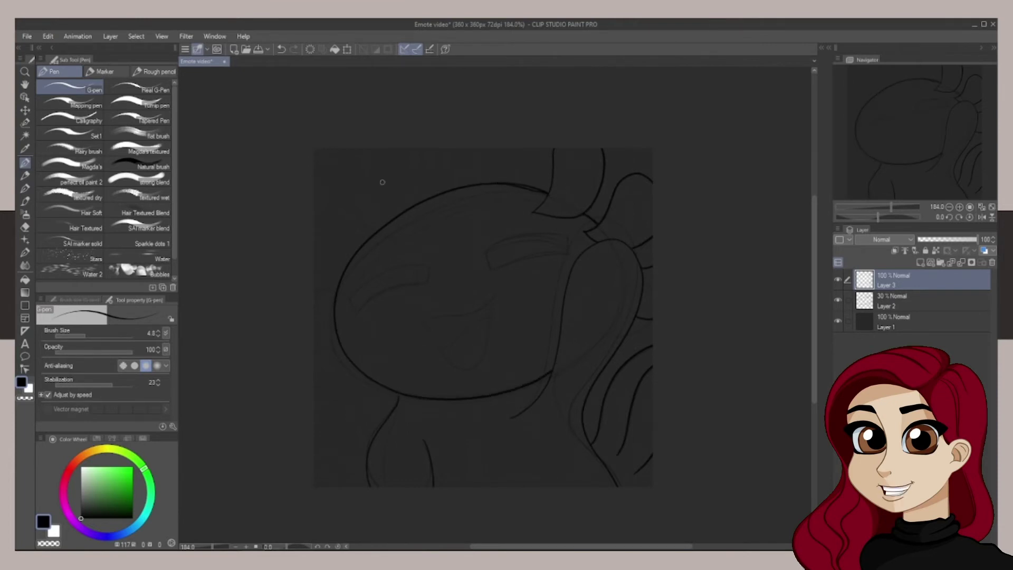
pyautogui.moveTo(375, 232)
pyautogui.mouseDown()
pyautogui.moveTo(343, 188)
pyautogui.moveTo(315, 213)
pyautogui.moveTo(329, 257)
pyautogui.moveTo(350, 259)
pyautogui.moveTo(314, 280)
pyautogui.mouseUp()
pyautogui.moveTo(315, 323)
pyautogui.mouseDown()
pyautogui.moveTo(334, 328)
pyautogui.moveTo(314, 355)
pyautogui.mouseUp()
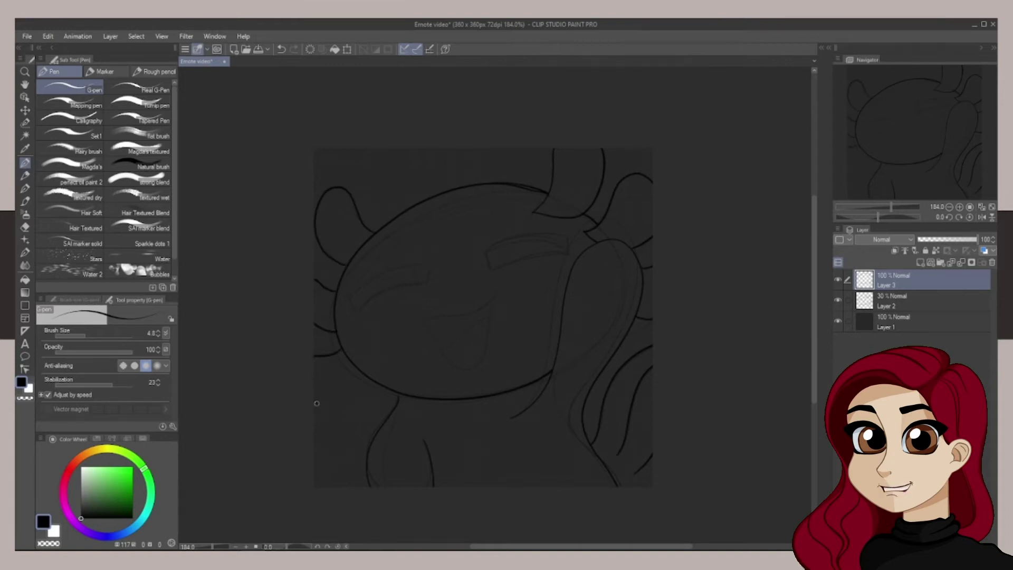
pyautogui.moveTo(315, 408)
pyautogui.mouseDown()
pyautogui.moveTo(345, 402)
pyautogui.moveTo(361, 371)
pyautogui.mouseUp()
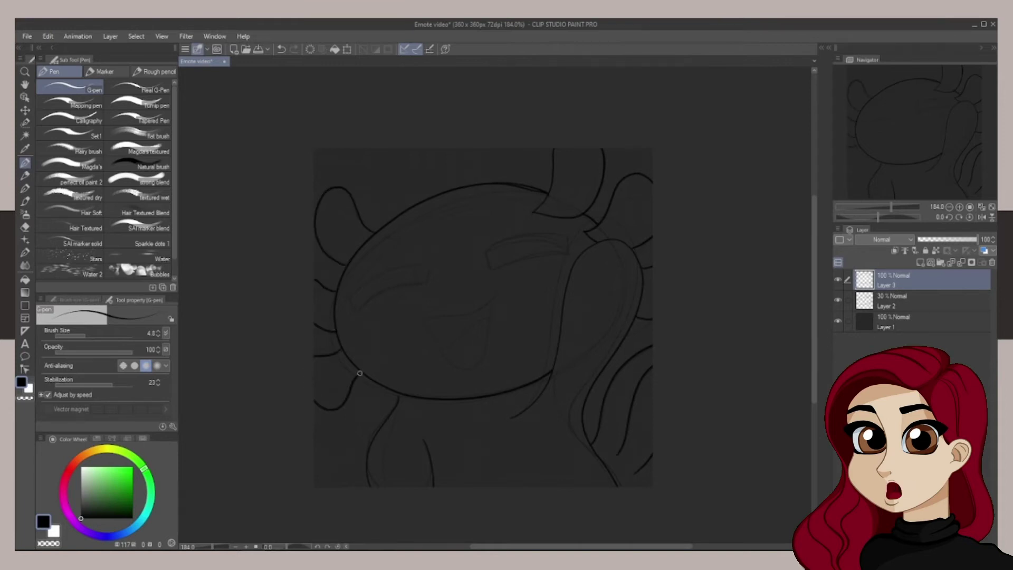
# Step: Ink the open smiling mouth with its tongue
pyautogui.click(871, 217)
pyautogui.moveTo(441, 365)
pyautogui.mouseDown()
pyautogui.moveTo(491, 287)
pyautogui.moveTo(504, 283)
pyautogui.moveTo(505, 333)
pyautogui.moveTo(467, 369)
pyautogui.moveTo(441, 365)
pyautogui.moveTo(495, 330)
pyautogui.mouseUp()
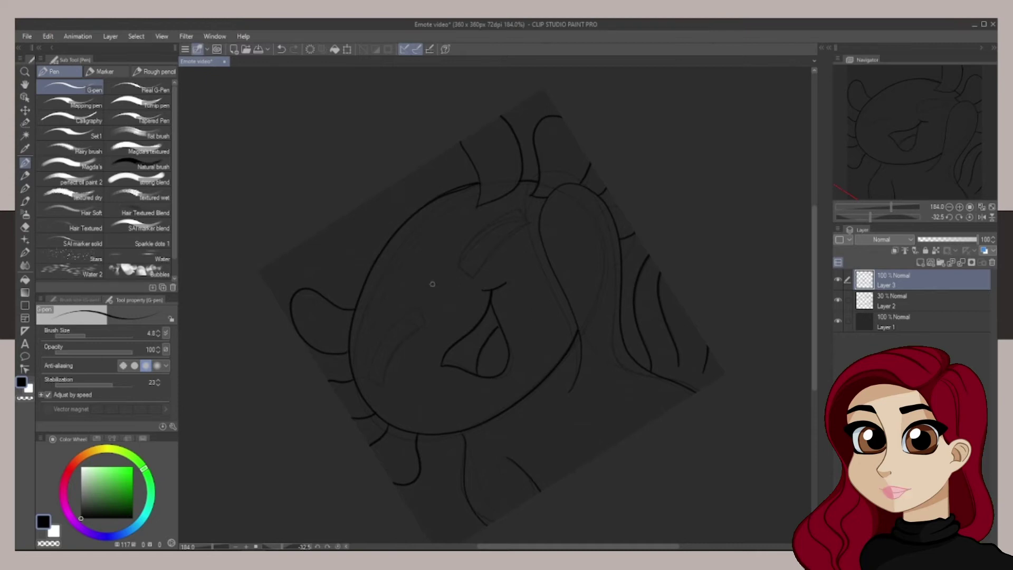
pyautogui.moveTo(427, 325)
pyautogui.mouseDown()
pyautogui.moveTo(383, 387)
pyautogui.moveTo(379, 372)
pyautogui.moveTo(372, 383)
pyautogui.moveTo(395, 330)
pyautogui.moveTo(429, 323)
pyautogui.mouseUp()
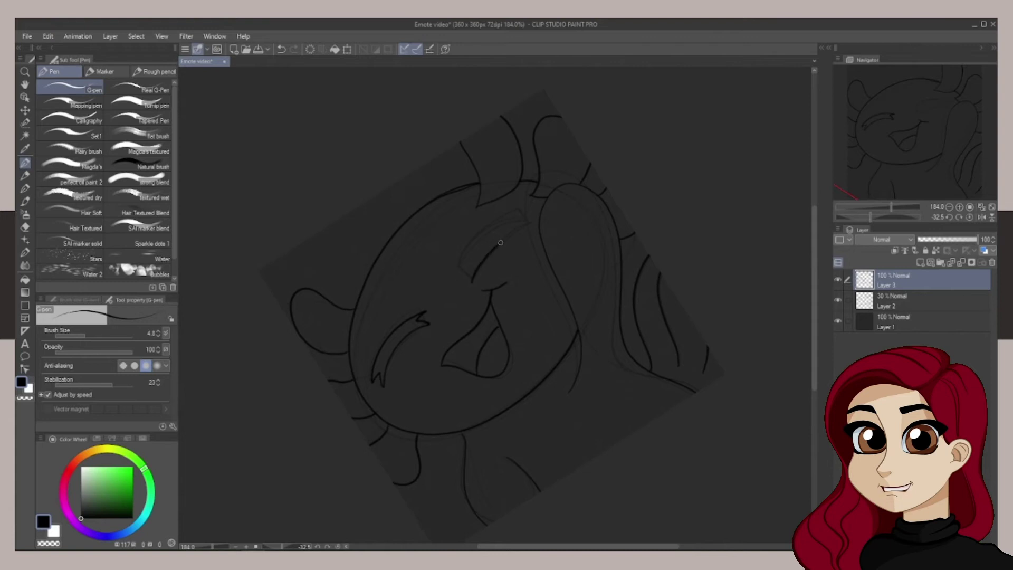
pyautogui.moveTo(502, 220)
pyautogui.mouseDown()
pyautogui.moveTo(458, 270)
pyautogui.moveTo(472, 276)
pyautogui.mouseUp()
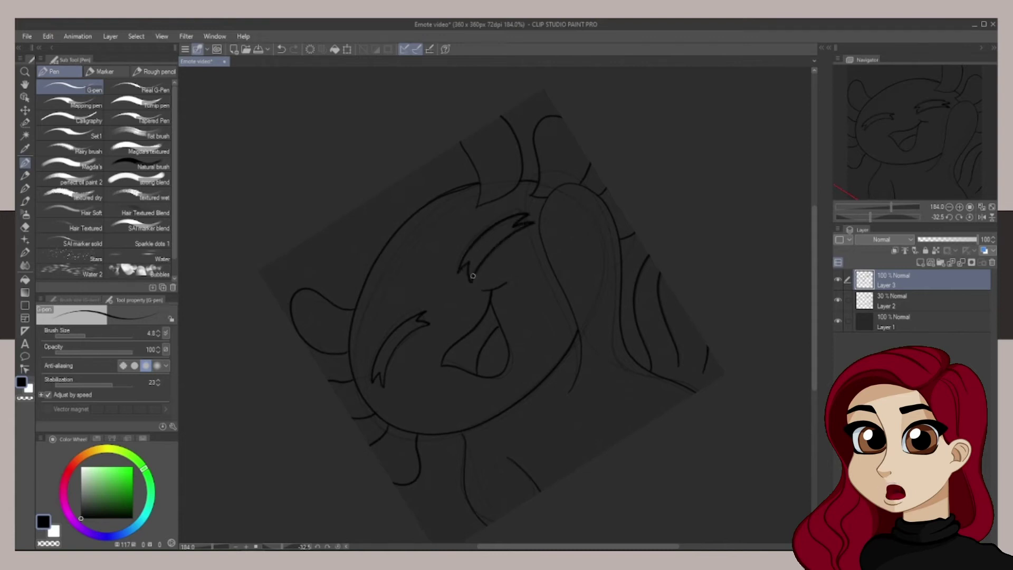
pyautogui.hotkey('ctrl', 'z')
pyautogui.hotkey('ctrl', 'z')
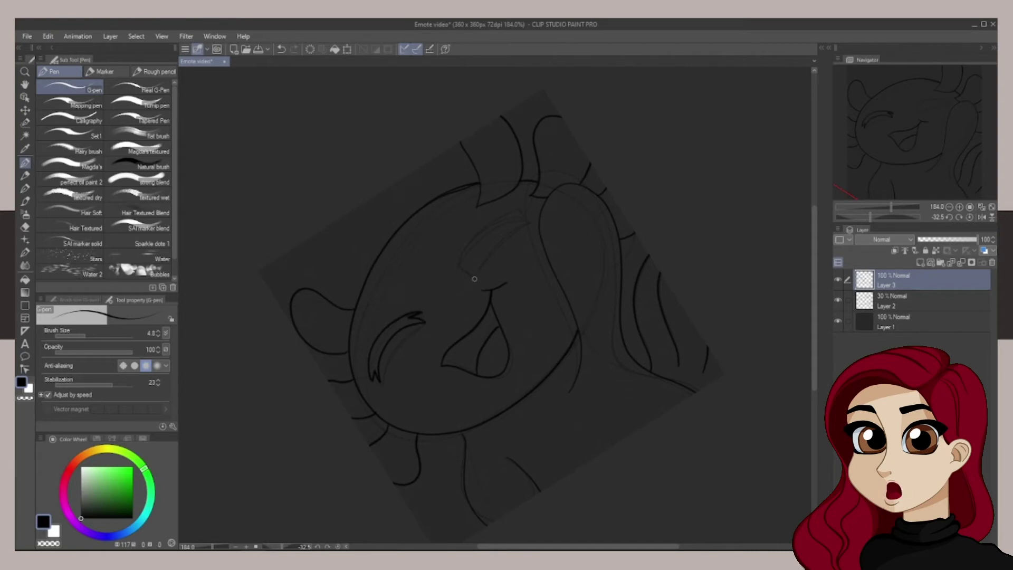
pyautogui.moveTo(525, 219); pyautogui.dragTo(466, 244)
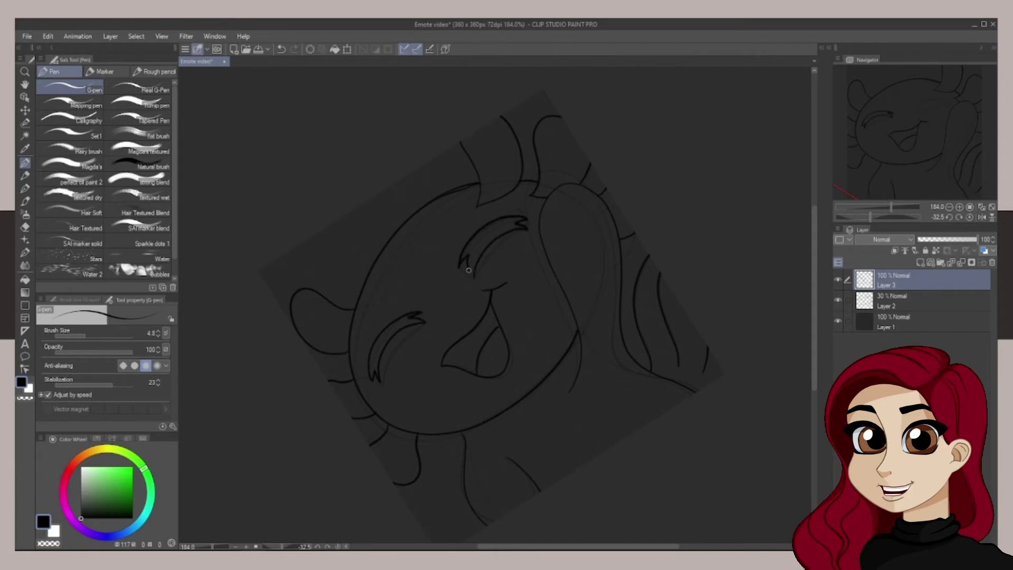
pyautogui.hotkey('ctrl', 'z')
pyautogui.hotkey('ctrl', 'z')
pyautogui.moveTo(423, 319); pyautogui.dragTo(378, 366)
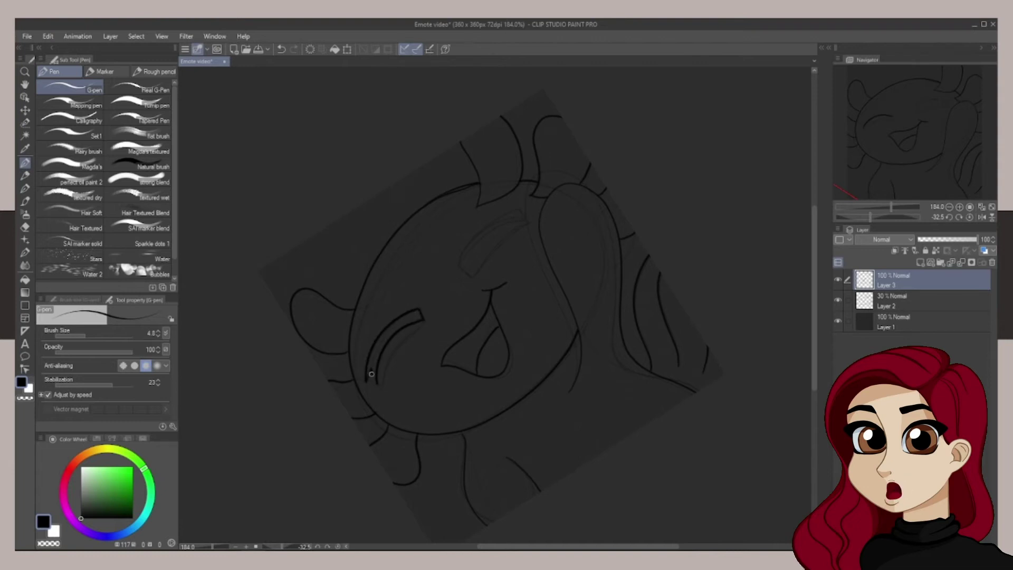
pyautogui.hotkey('ctrl', 'z')
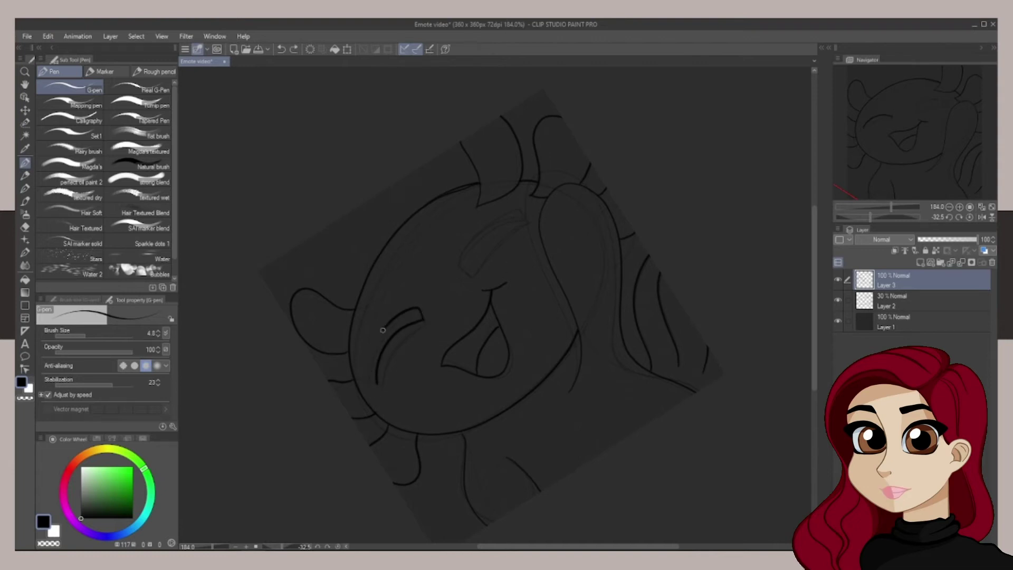
pyautogui.moveTo(470, 274); pyautogui.dragTo(523, 227)
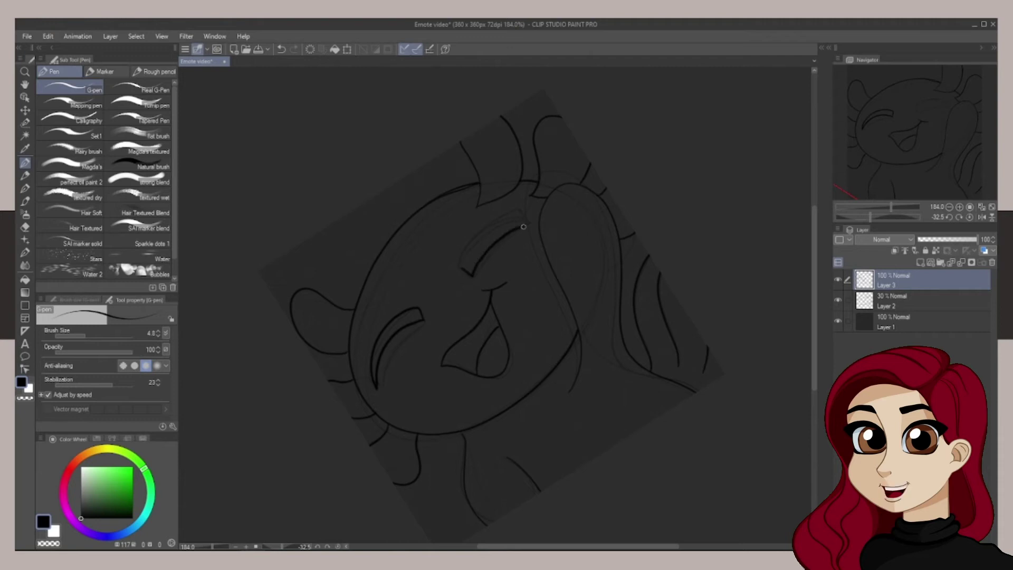
pyautogui.moveTo(466, 261); pyautogui.dragTo(532, 224)
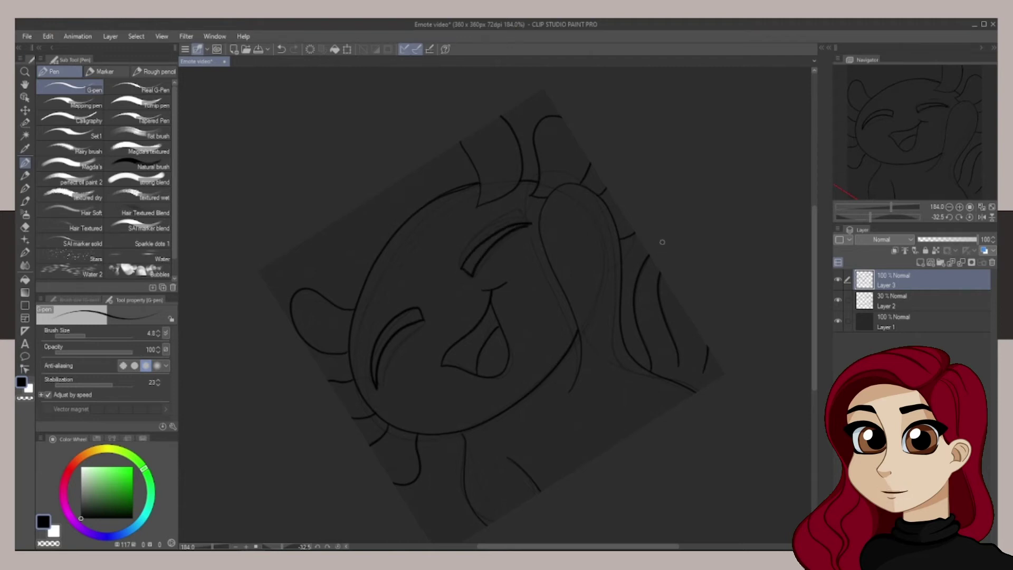
pyautogui.hotkey('ctrl', 'z')
pyautogui.hotkey('ctrl', 'z')
pyautogui.hotkey('ctrl', 'z')
pyautogui.hotkey('ctrl', 'z')
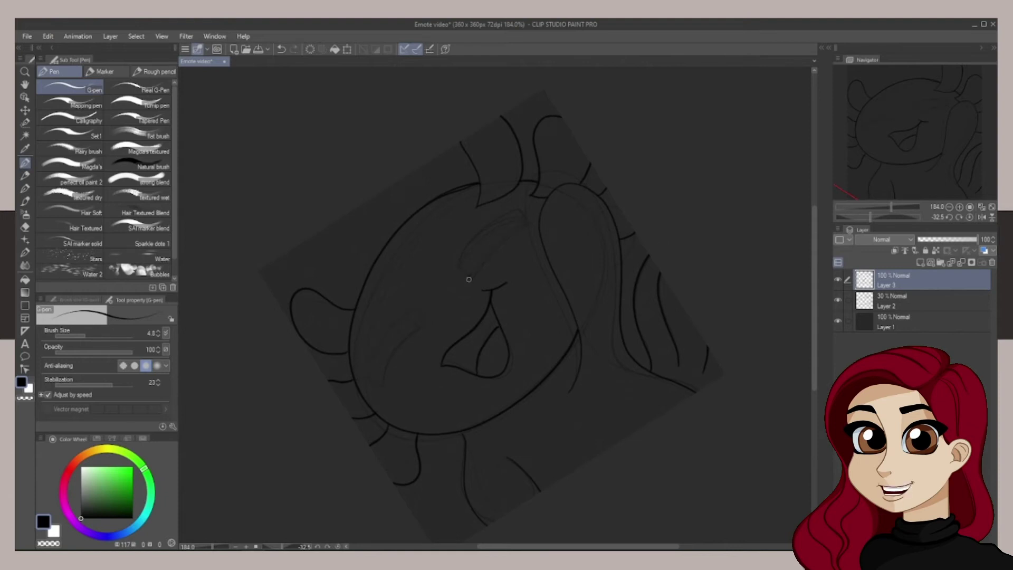
pyautogui.hotkey('ctrl', 'z')
# Step: Ink both half-closed smiling eyes with curved upper and lower lids and small oval pupils
pyautogui.moveTo(534, 224); pyautogui.dragTo(477, 264)
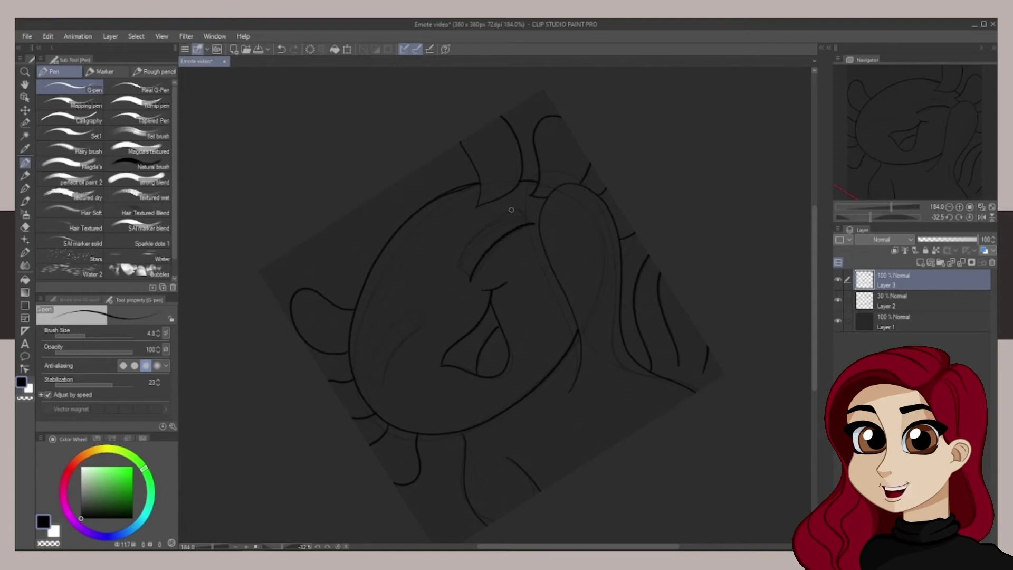
pyautogui.moveTo(429, 319)
pyautogui.mouseDown()
pyautogui.moveTo(393, 345)
pyautogui.moveTo(381, 385)
pyautogui.mouseUp()
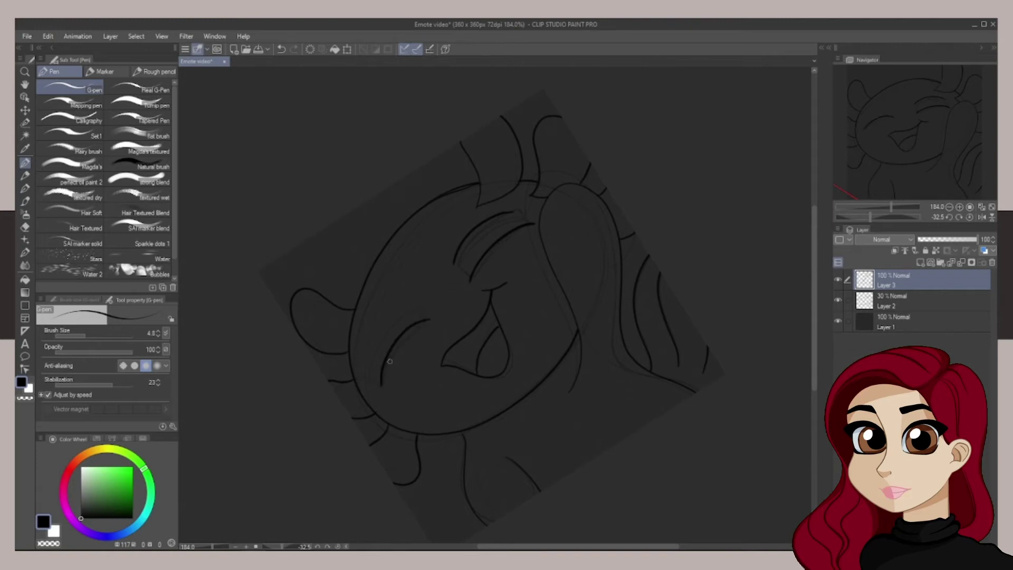
pyautogui.moveTo(397, 314); pyautogui.dragTo(366, 361)
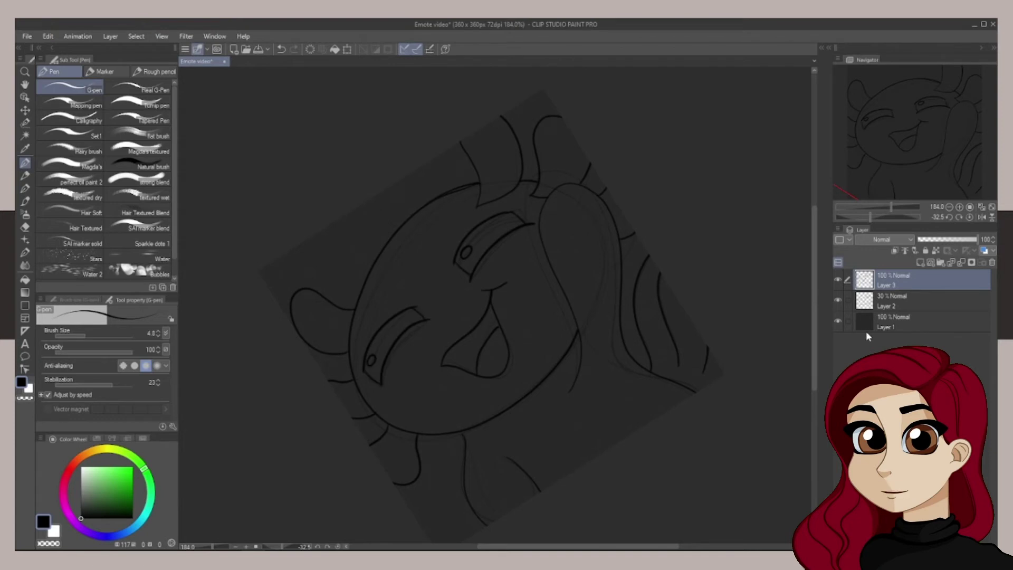
# Step: Delete the 30% opacity rough sketch layer and make the line art layer active again
pyautogui.click(907, 294)
pyautogui.click(991, 262)
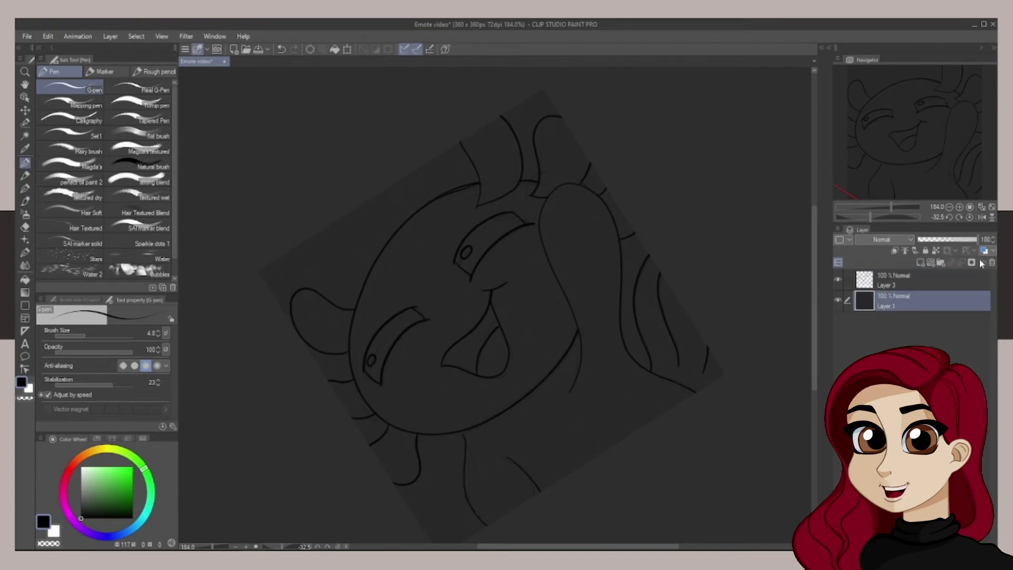
pyautogui.moveTo(872, 220); pyautogui.dragTo(877, 214)
pyautogui.click(907, 279)
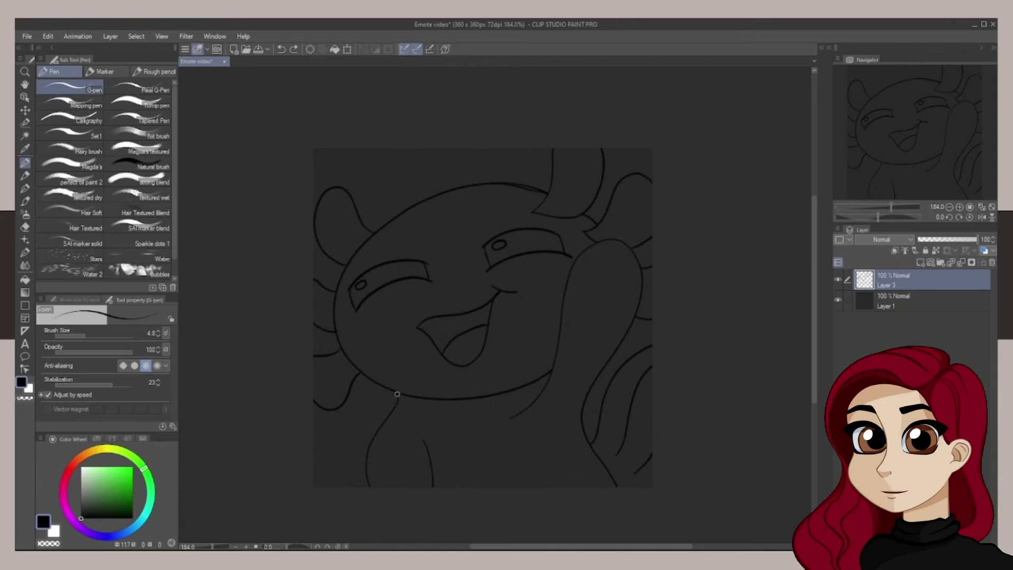
# Step: Redraw the curves of the lowered arm, then erase the pupils and redraw them nearer the opposite ends of the eyes
pyautogui.moveTo(398, 393); pyautogui.dragTo(368, 486)
pyautogui.moveTo(417, 425); pyautogui.dragTo(453, 486)
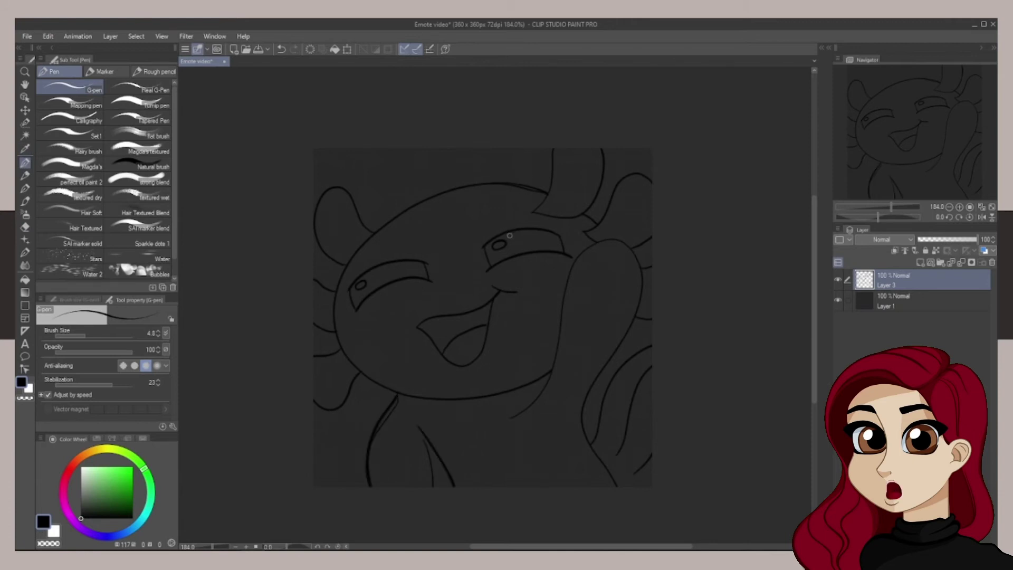
pyautogui.press('e')
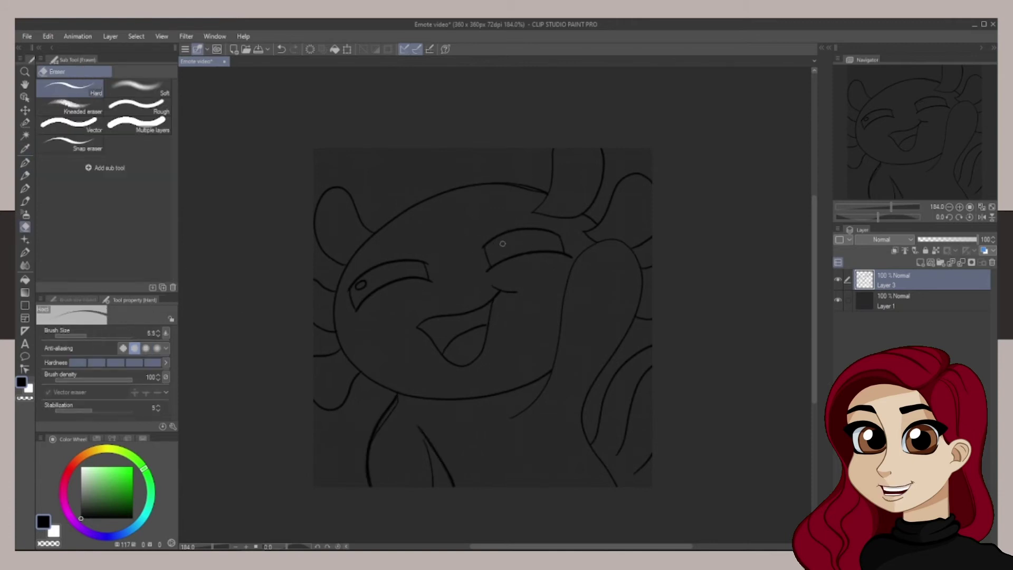
pyautogui.click(25, 163)
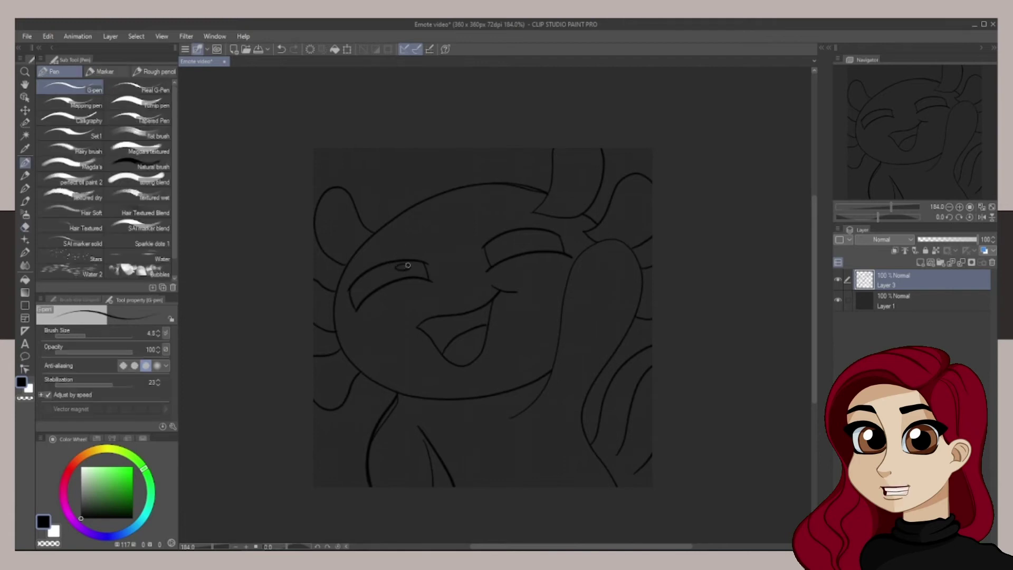
# Step: Fade the line art layer to 31% opacity and add a new layer above it
pyautogui.click(934, 240)
pyautogui.click(918, 261)
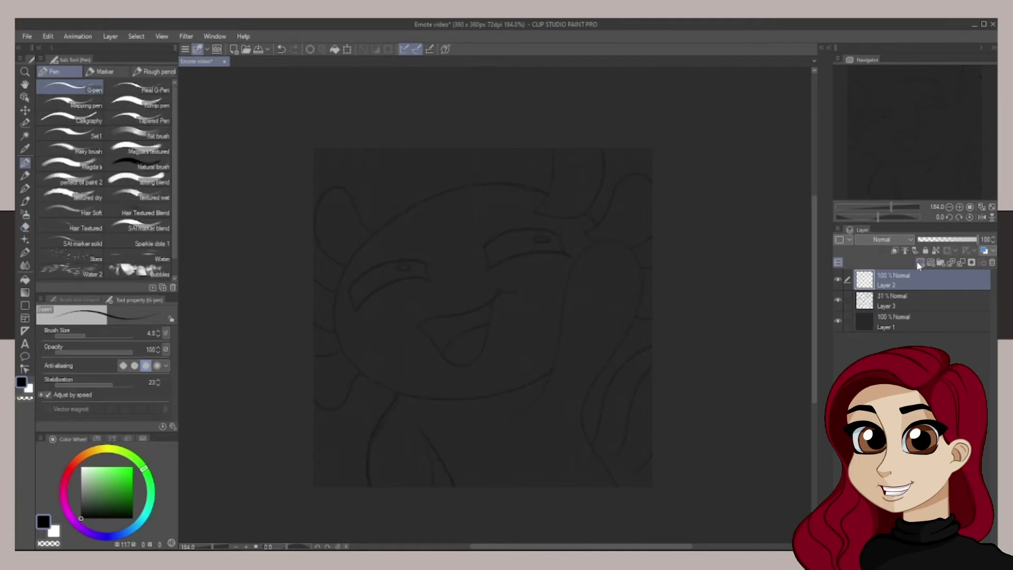
# Step: Ink the raised arm, adjoining body side and finned tail using the G-pen at size 5.8 and stabilization 100
pyautogui.click(87, 336)
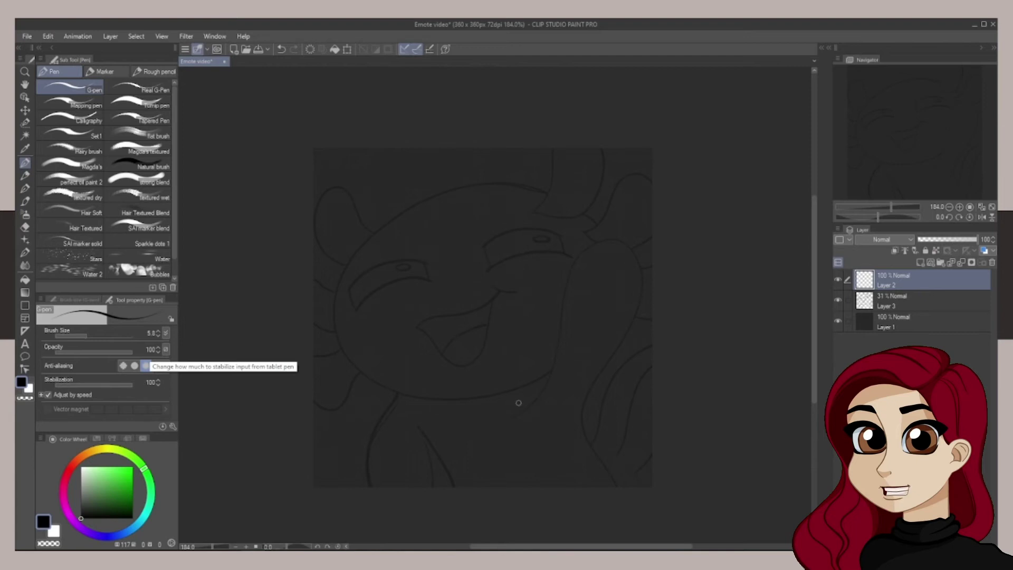
pyautogui.moveTo(547, 378)
pyautogui.mouseDown()
pyautogui.moveTo(564, 289)
pyautogui.moveTo(585, 249)
pyautogui.moveTo(621, 242)
pyautogui.moveTo(639, 266)
pyautogui.moveTo(636, 310)
pyautogui.moveTo(585, 406)
pyautogui.moveTo(593, 449)
pyautogui.moveTo(620, 485)
pyautogui.mouseUp()
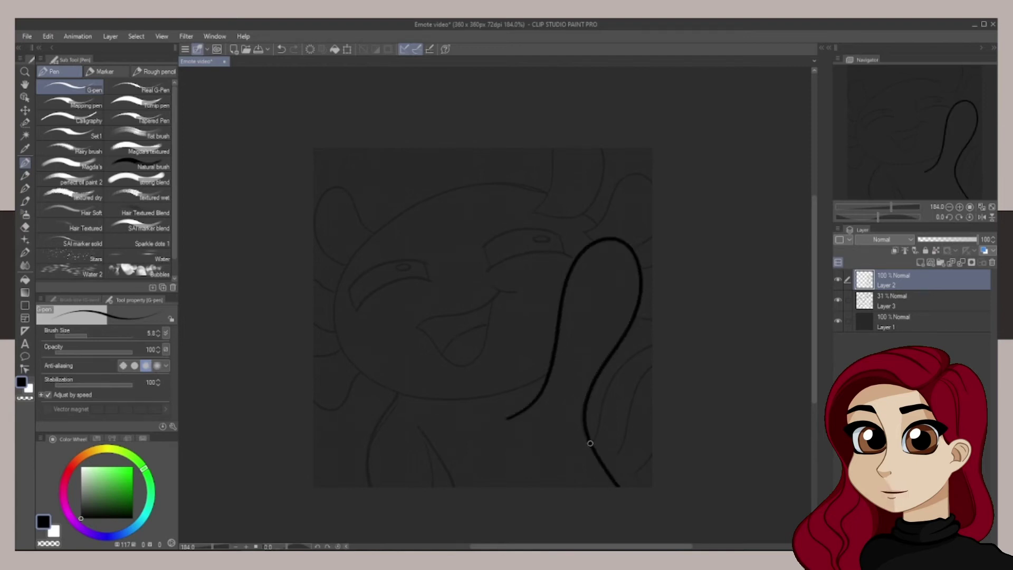
pyautogui.moveTo(591, 442)
pyautogui.mouseDown()
pyautogui.moveTo(602, 397)
pyautogui.moveTo(652, 343)
pyautogui.mouseUp()
pyautogui.moveTo(615, 454); pyautogui.dragTo(654, 366)
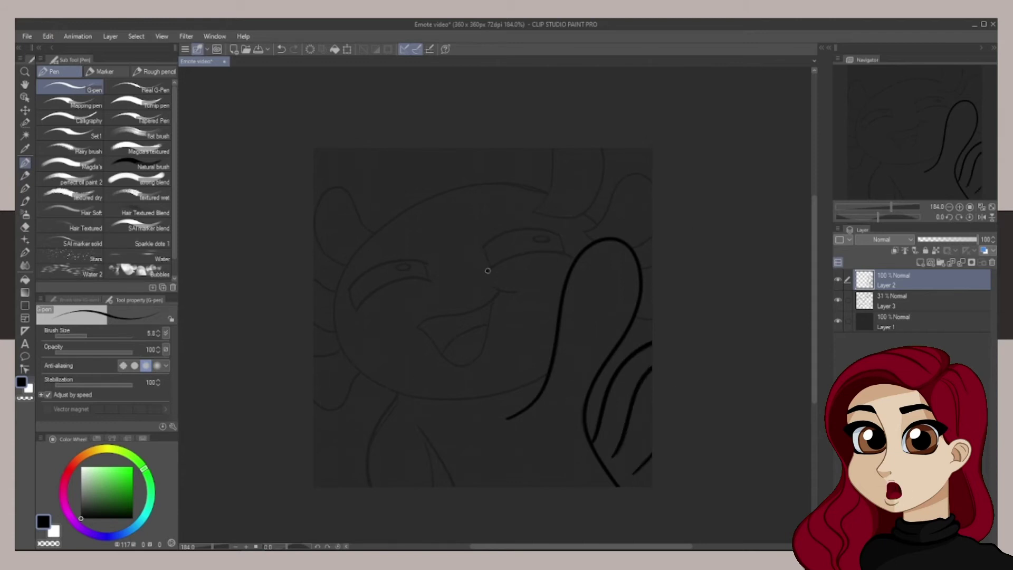
# Step: Ink both eyes over the faded guide, with lids, round pupils and thick outer lashes
pyautogui.moveTo(486, 272); pyautogui.dragTo(557, 249)
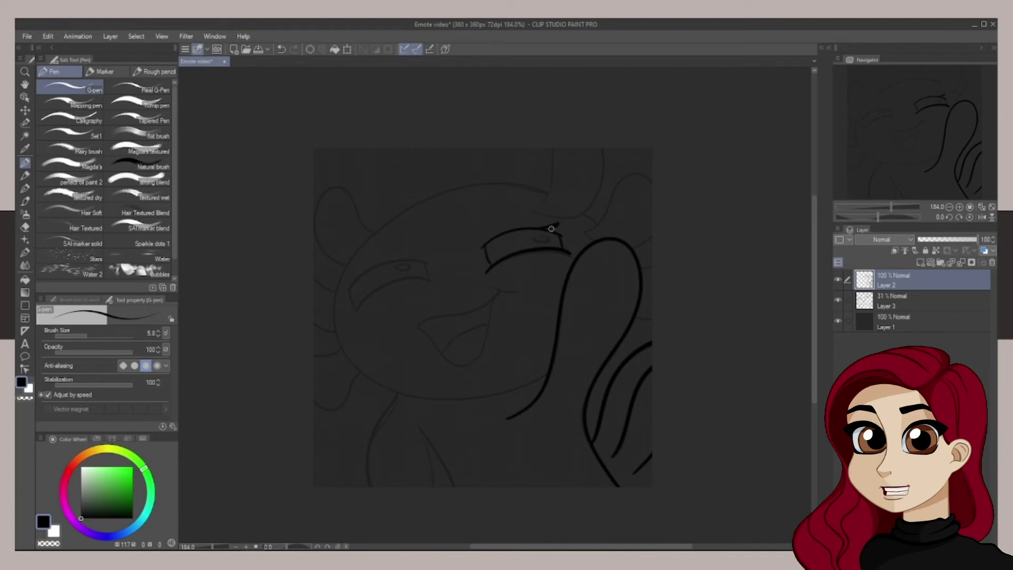
pyautogui.moveTo(878, 217); pyautogui.dragTo(862, 217)
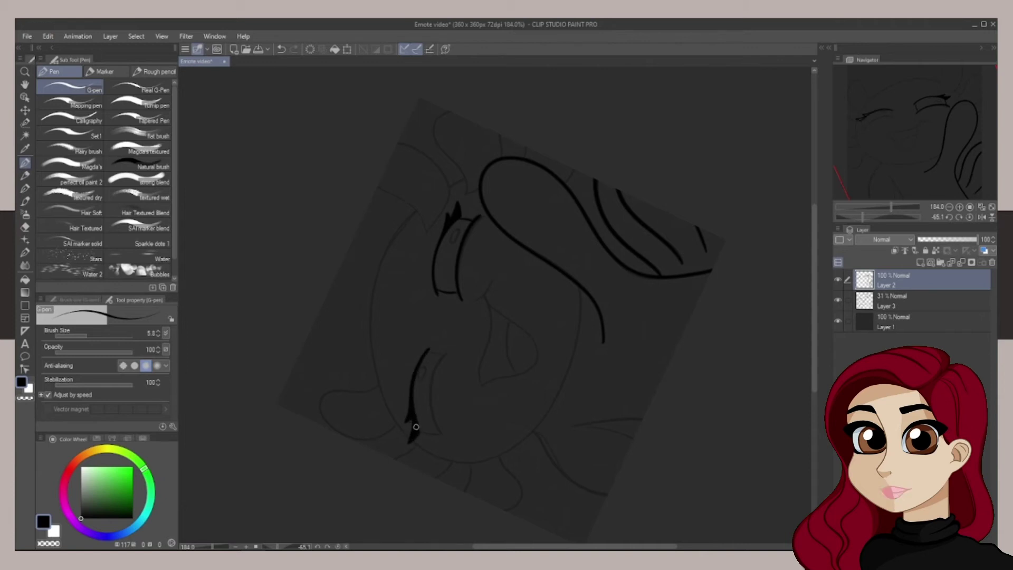
pyautogui.moveTo(858, 217); pyautogui.dragTo(878, 217)
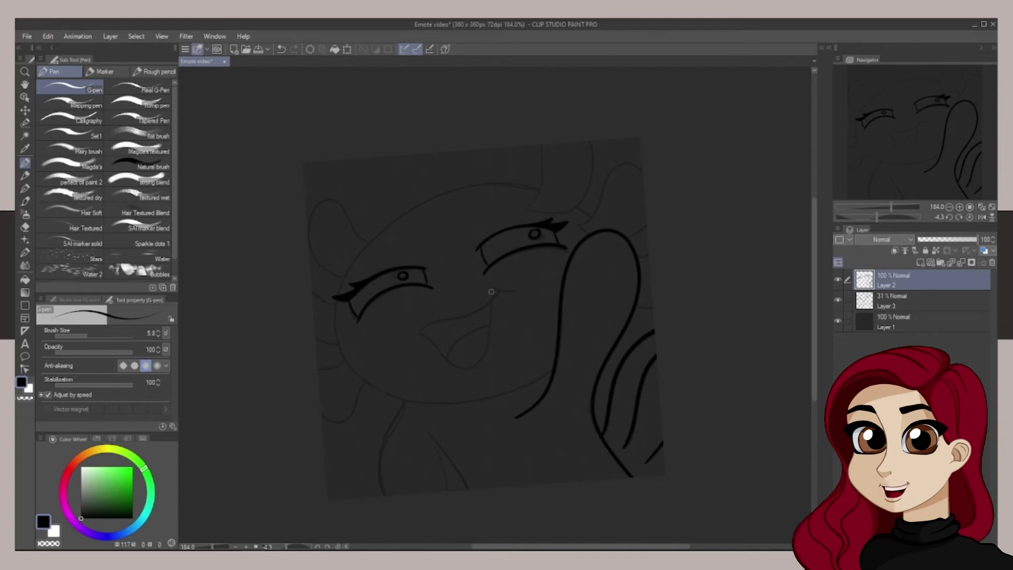
# Step: Ink the open smiling mouth with its tongue and the gills on the head's right side
pyautogui.moveTo(491, 299); pyautogui.dragTo(438, 319)
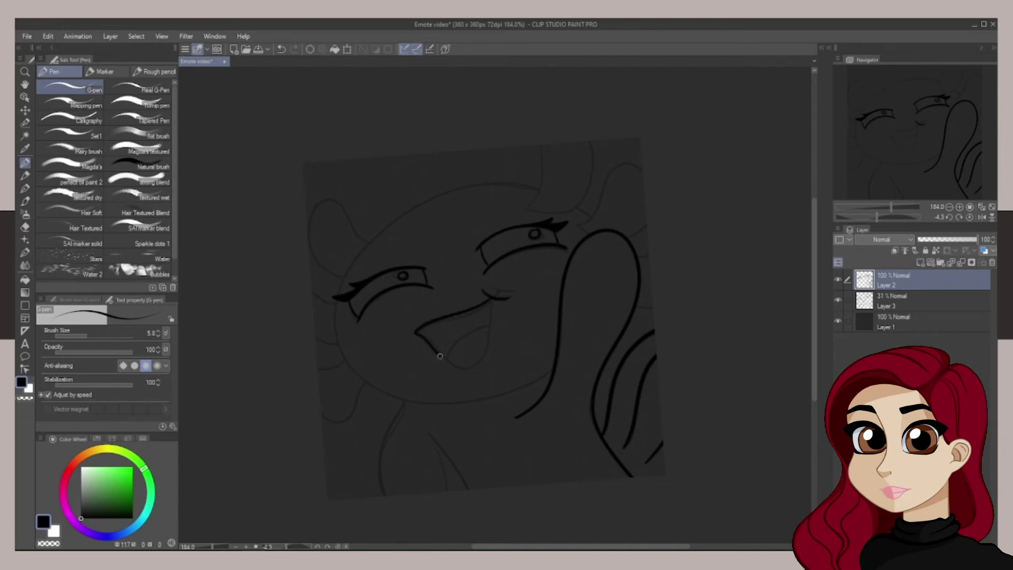
pyautogui.moveTo(440, 356)
pyautogui.mouseDown()
pyautogui.moveTo(476, 363)
pyautogui.moveTo(493, 301)
pyautogui.mouseUp()
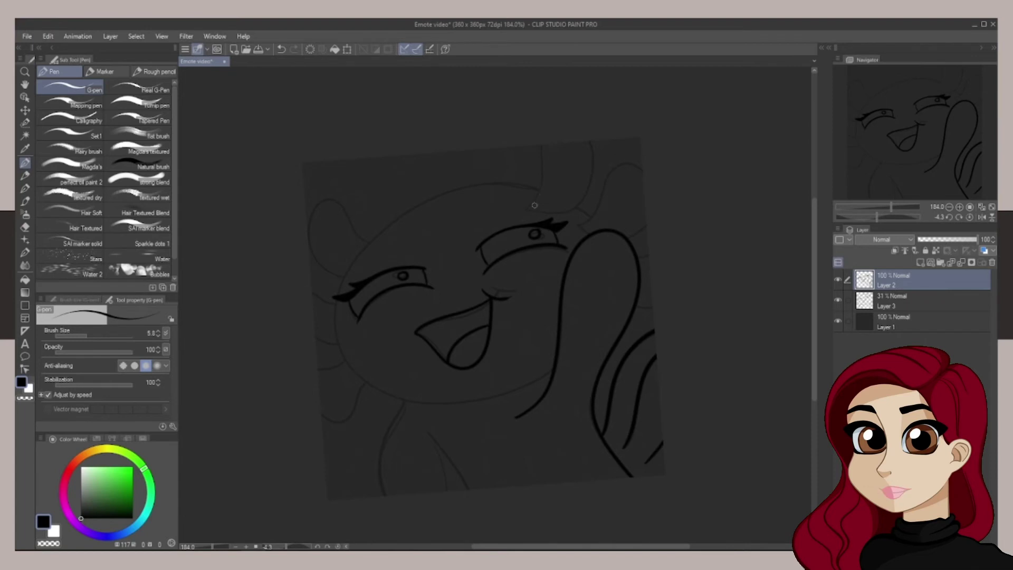
pyautogui.moveTo(533, 201); pyautogui.dragTo(543, 144)
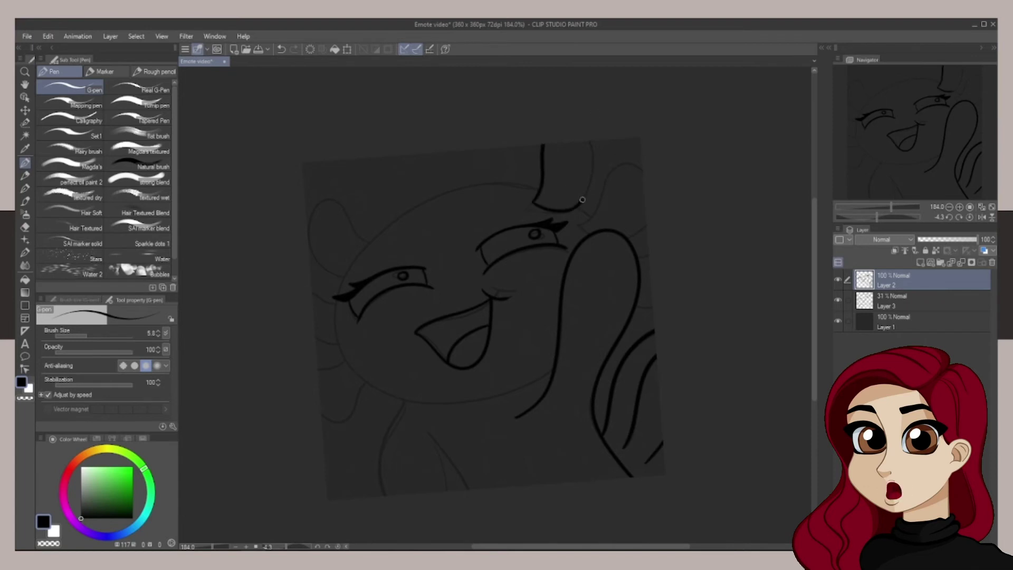
pyautogui.moveTo(582, 199); pyautogui.dragTo(596, 141)
pyautogui.moveTo(584, 224)
pyautogui.mouseDown()
pyautogui.moveTo(620, 160)
pyautogui.moveTo(642, 158)
pyautogui.mouseUp()
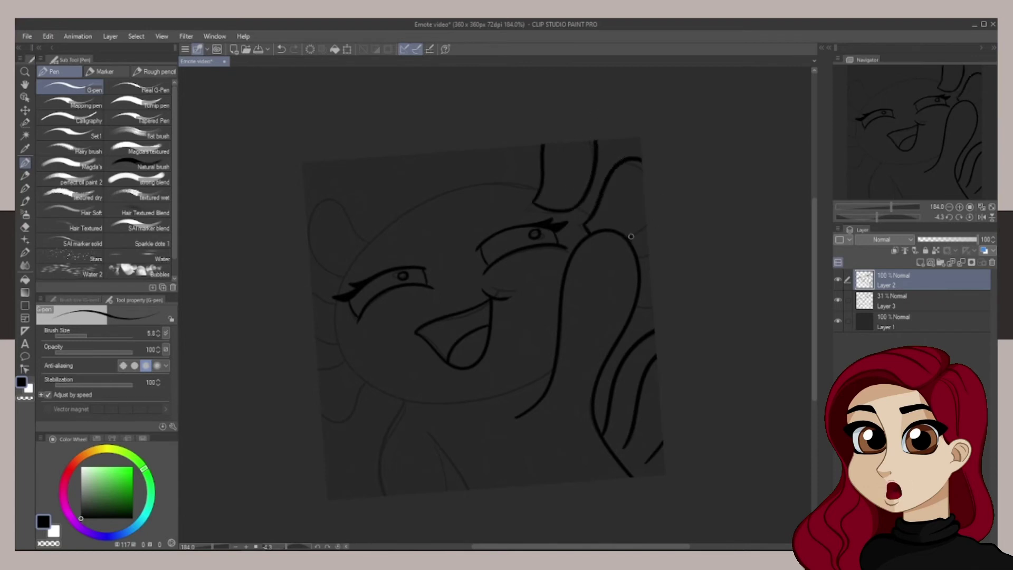
# Step: Ink the oval head outline from the top gill round to the raised arm, undoing and redrawing it once
pyautogui.moveTo(539, 186)
pyautogui.mouseDown()
pyautogui.moveTo(508, 183)
pyautogui.moveTo(438, 194)
pyautogui.moveTo(367, 247)
pyautogui.moveTo(339, 310)
pyautogui.moveTo(355, 365)
pyautogui.moveTo(412, 402)
pyautogui.moveTo(498, 394)
pyautogui.moveTo(555, 365)
pyautogui.mouseUp()
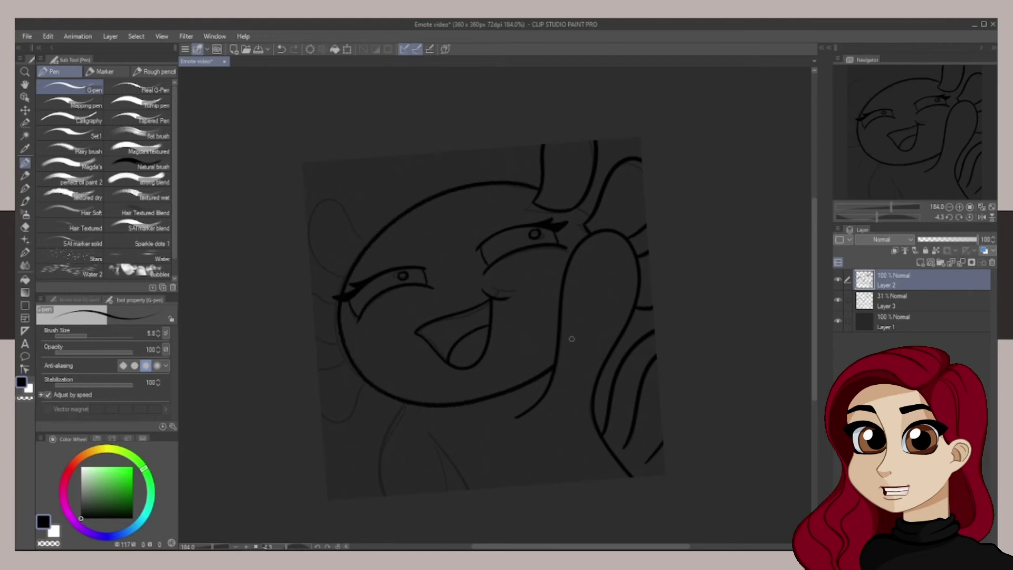
pyautogui.hotkey('ctrl', 'z')
pyautogui.hotkey('ctrl', 'z')
pyautogui.moveTo(543, 186)
pyautogui.mouseDown()
pyautogui.moveTo(476, 187)
pyautogui.moveTo(388, 225)
pyautogui.moveTo(330, 304)
pyautogui.moveTo(345, 369)
pyautogui.moveTo(414, 400)
pyautogui.moveTo(554, 364)
pyautogui.mouseUp()
# Step: Ink the lowered arm's two curves below the head and the gills on the head's left side
pyautogui.moveTo(404, 402); pyautogui.dragTo(380, 469)
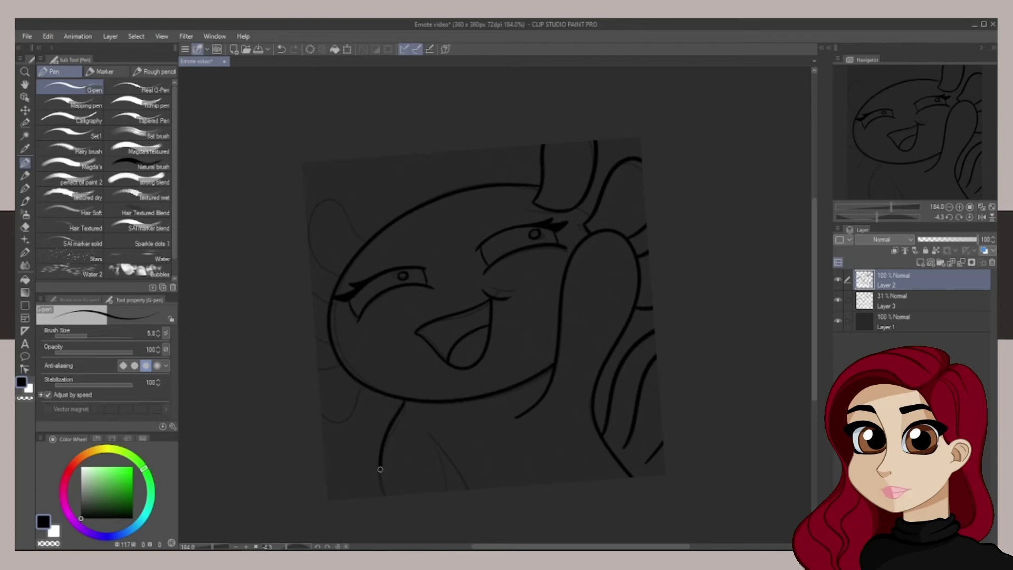
pyautogui.moveTo(429, 432); pyautogui.dragTo(466, 489)
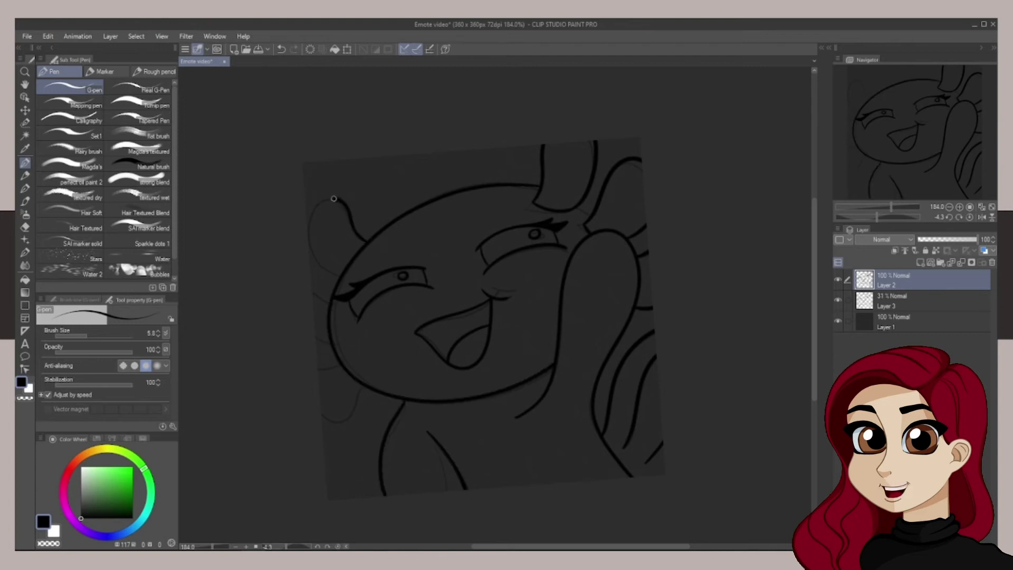
pyautogui.moveTo(333, 198)
pyautogui.mouseDown()
pyautogui.moveTo(308, 224)
pyautogui.moveTo(317, 262)
pyautogui.moveTo(338, 278)
pyautogui.mouseUp()
pyautogui.moveTo(362, 390); pyautogui.dragTo(331, 433)
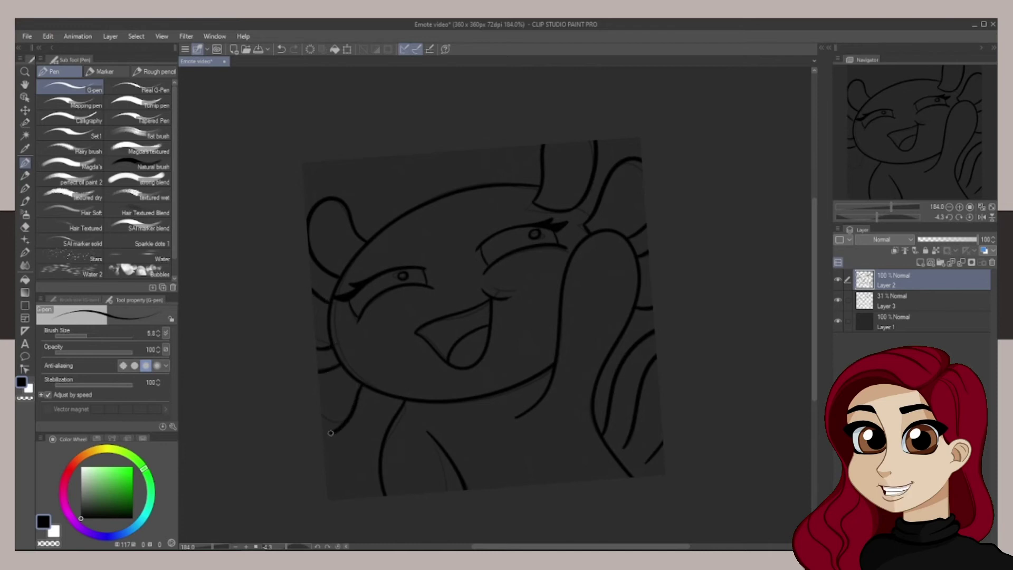
# Step: Delete the 31% opacity guide layer and erase both eyes from the remaining line art
pyautogui.click(909, 303)
pyautogui.click(992, 262)
pyautogui.press('e')
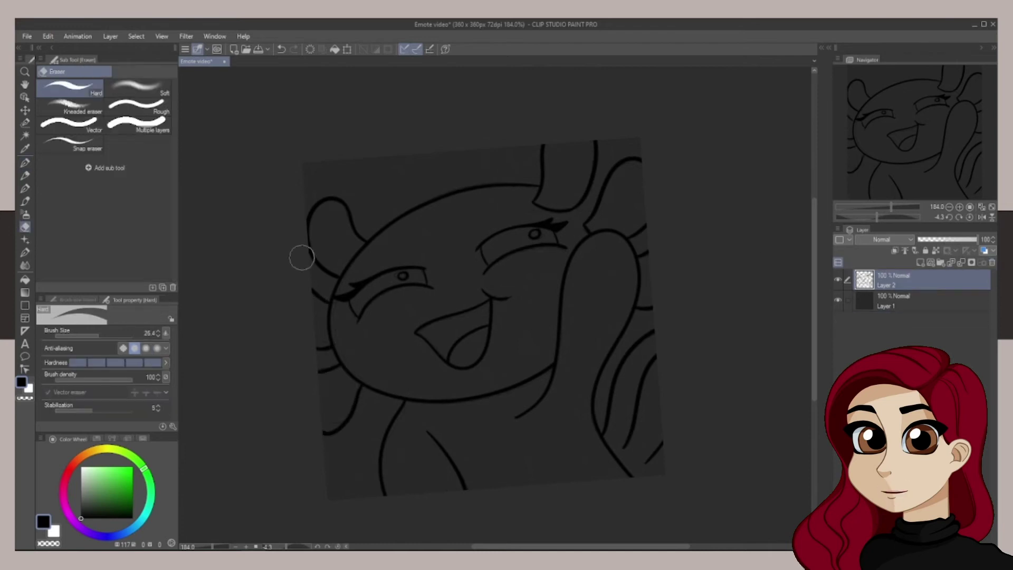
pyautogui.moveTo(352, 295)
pyautogui.mouseDown()
pyautogui.moveTo(378, 299)
pyautogui.moveTo(426, 280)
pyautogui.mouseUp()
pyautogui.moveTo(489, 262)
pyautogui.mouseDown()
pyautogui.moveTo(549, 227)
pyautogui.moveTo(556, 243)
pyautogui.mouseUp()
# Step: Redraw both eyes as narrow curved bands and add a round blush outline beneath each outer corner
pyautogui.click(25, 164)
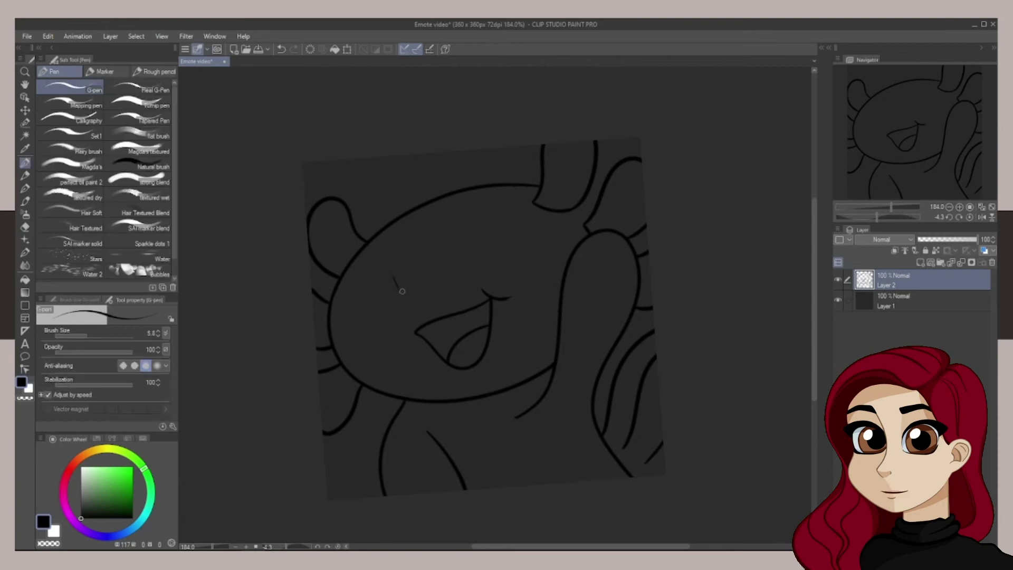
pyautogui.moveTo(340, 307); pyautogui.dragTo(351, 335)
pyautogui.moveTo(468, 264); pyautogui.dragTo(553, 254)
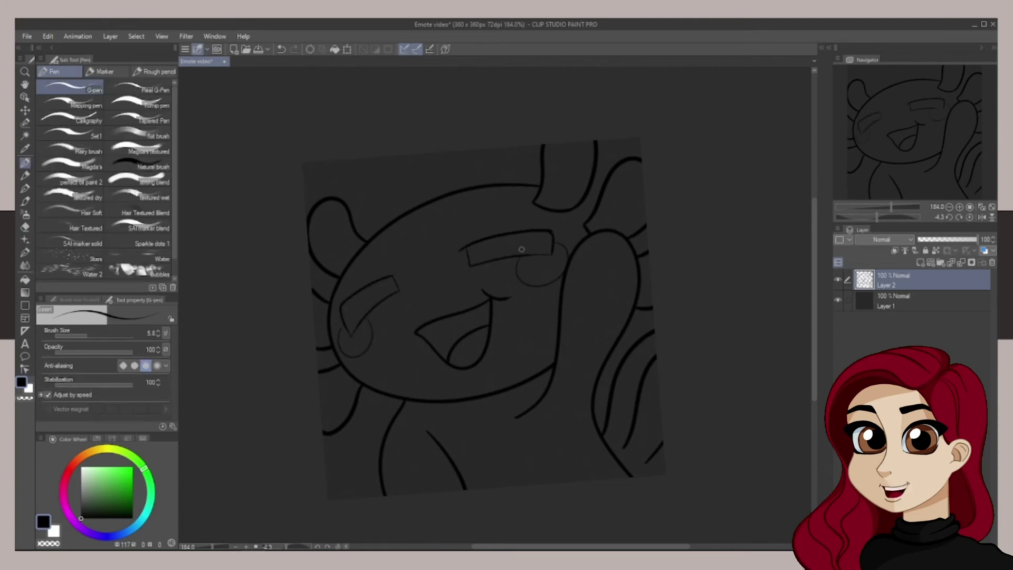
# Step: Add a layer beneath the line art and start blocking in the lowered arm and head edges in pink, G-pen size 12
pyautogui.click(907, 302)
pyautogui.click(920, 262)
pyautogui.click(96, 473)
pyautogui.click(96, 336)
pyautogui.click(108, 385)
pyautogui.moveTo(415, 388)
pyautogui.mouseDown()
pyautogui.moveTo(388, 464)
pyautogui.moveTo(393, 495)
pyautogui.mouseUp()
pyautogui.moveTo(351, 370)
pyautogui.mouseDown()
pyautogui.moveTo(338, 419)
pyautogui.moveTo(336, 335)
pyautogui.moveTo(421, 222)
pyautogui.mouseUp()
pyautogui.moveTo(558, 197)
pyautogui.mouseDown()
pyautogui.moveTo(421, 222)
pyautogui.moveTo(600, 230)
pyautogui.mouseUp()
# Step: Fill the rest of the head, the left gills and the upright top gill with flat pink
pyautogui.click(907, 279)
pyautogui.click(908, 301)
pyautogui.moveTo(364, 338)
pyautogui.mouseDown()
pyautogui.moveTo(464, 277)
pyautogui.moveTo(528, 359)
pyautogui.mouseUp()
pyautogui.moveTo(361, 246)
pyautogui.mouseDown()
pyautogui.moveTo(315, 234)
pyautogui.moveTo(338, 248)
pyautogui.mouseUp()
pyautogui.moveTo(549, 145); pyautogui.dragTo(580, 205)
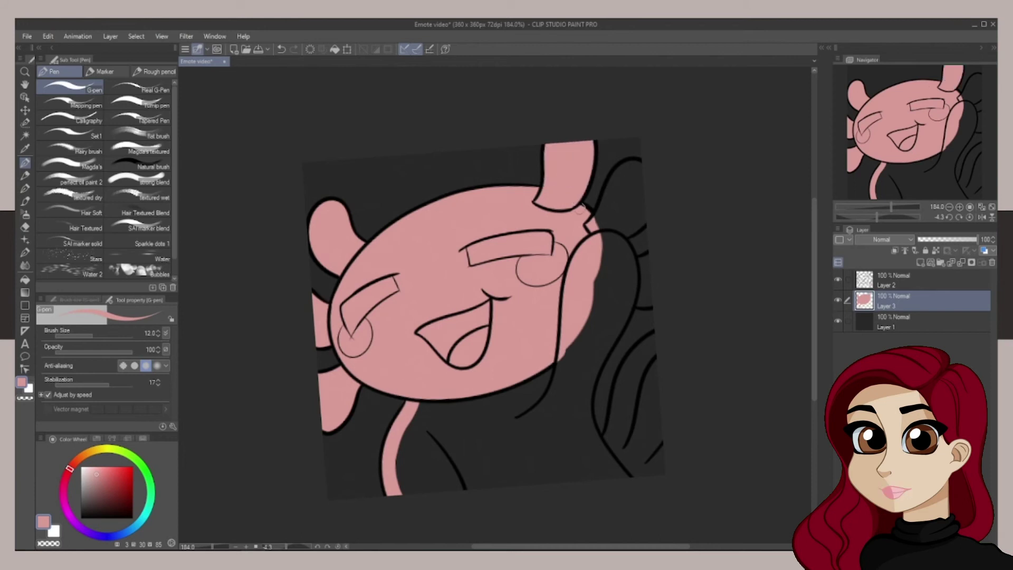
# Step: Fill the right gills, raised arm, body and finned tail with the same flat pink
pyautogui.moveTo(612, 169)
pyautogui.mouseDown()
pyautogui.moveTo(630, 256)
pyautogui.moveTo(628, 472)
pyautogui.mouseUp()
pyautogui.moveTo(606, 259); pyautogui.dragTo(573, 422)
pyautogui.moveTo(414, 485); pyautogui.dragTo(528, 449)
pyautogui.moveTo(649, 358); pyautogui.dragTo(646, 453)
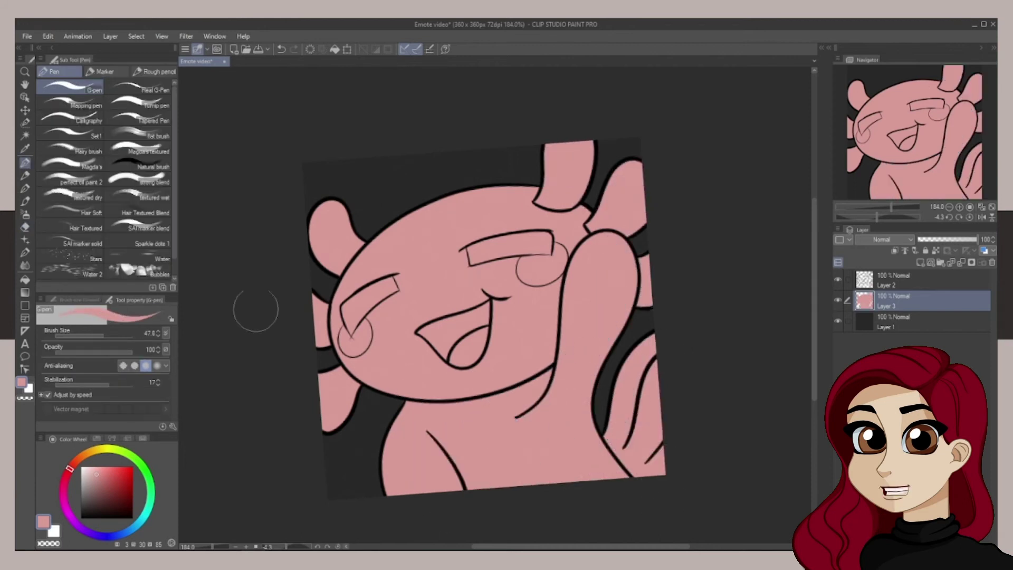
# Step: Set the line art layer's opacity to 70% and touch up the colour fill between the raised arm and tail
pyautogui.click(907, 279)
pyautogui.click(934, 239)
pyautogui.click(89, 336)
pyautogui.click(907, 301)
pyautogui.moveTo(591, 391)
pyautogui.mouseDown()
pyautogui.moveTo(631, 476)
pyautogui.moveTo(601, 433)
pyautogui.mouseUp()
# Step: Add a layer clipped to the pink fill and cover the whole axolotl in lighter pink with the SAI marker blend brush
pyautogui.click(920, 262)
pyautogui.click(894, 250)
pyautogui.click(138, 227)
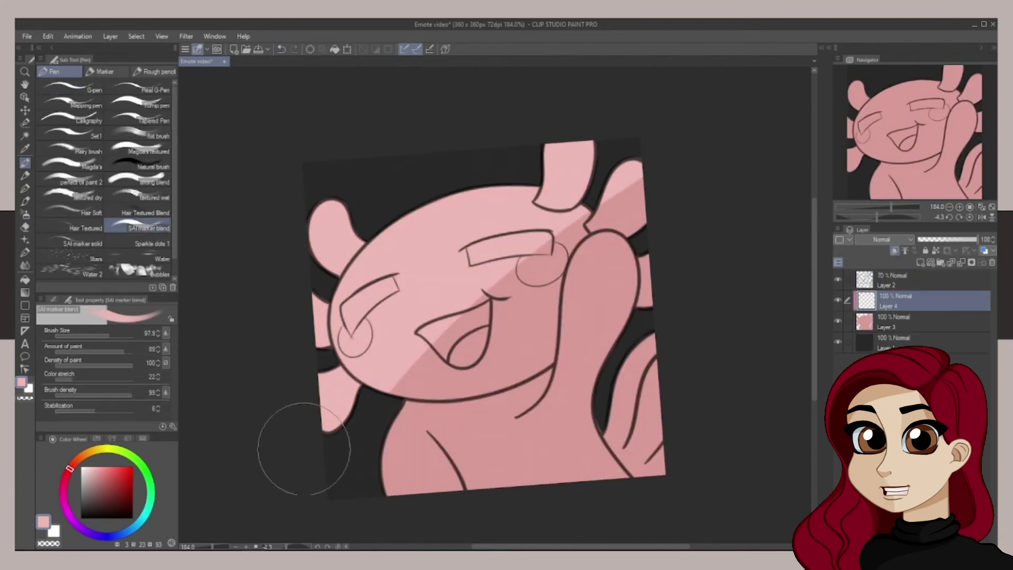
pyautogui.moveTo(303, 448); pyautogui.dragTo(643, 422)
# Step: Paint darker pink shadows under the head, inside the lowered arm, on the tail and along the raised arm's outer edge
pyautogui.moveTo(500, 399)
pyautogui.mouseDown()
pyautogui.moveTo(544, 385)
pyautogui.moveTo(409, 407)
pyautogui.mouseUp()
pyautogui.moveTo(430, 426); pyautogui.dragTo(477, 487)
pyautogui.moveTo(646, 343); pyautogui.dragTo(612, 433)
pyautogui.moveTo(636, 472); pyautogui.dragTo(661, 454)
pyautogui.moveTo(628, 243); pyautogui.dragTo(587, 390)
pyautogui.moveTo(587, 391); pyautogui.dragTo(623, 474)
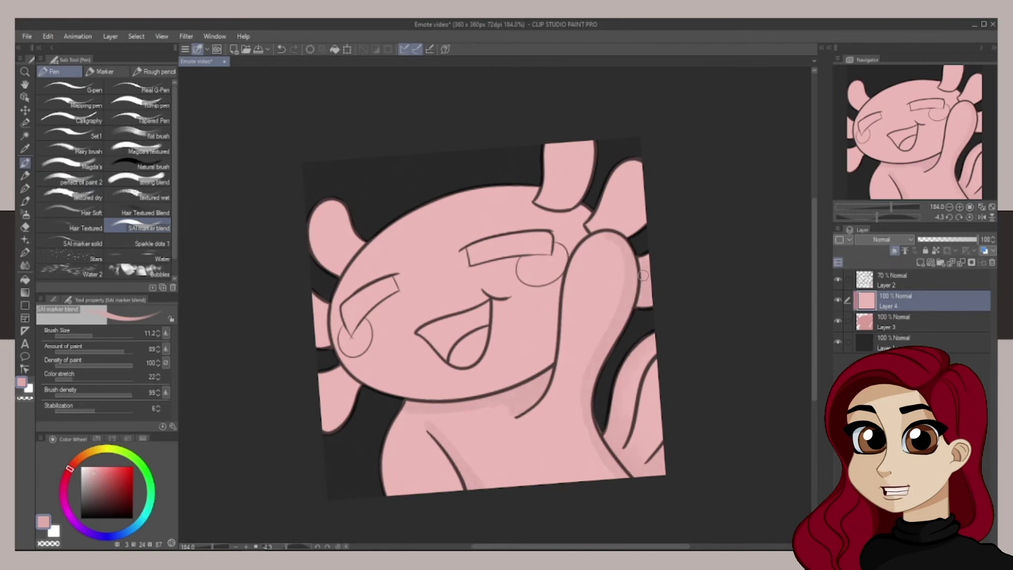
# Step: Shade the gills on both sides of the head and the face's lower right edge
pyautogui.moveTo(641, 198); pyautogui.dragTo(596, 228)
pyautogui.moveTo(354, 230); pyautogui.dragTo(322, 265)
pyautogui.moveTo(324, 299); pyautogui.dragTo(319, 338)
pyautogui.moveTo(348, 373); pyautogui.dragTo(323, 403)
pyautogui.moveTo(555, 290)
pyautogui.mouseDown()
pyautogui.moveTo(546, 364)
pyautogui.moveTo(438, 393)
pyautogui.mouseUp()
# Step: Broaden the shadows below the chin, beside the lowered arm and up the raised arm with a larger brush
pyautogui.press(']')
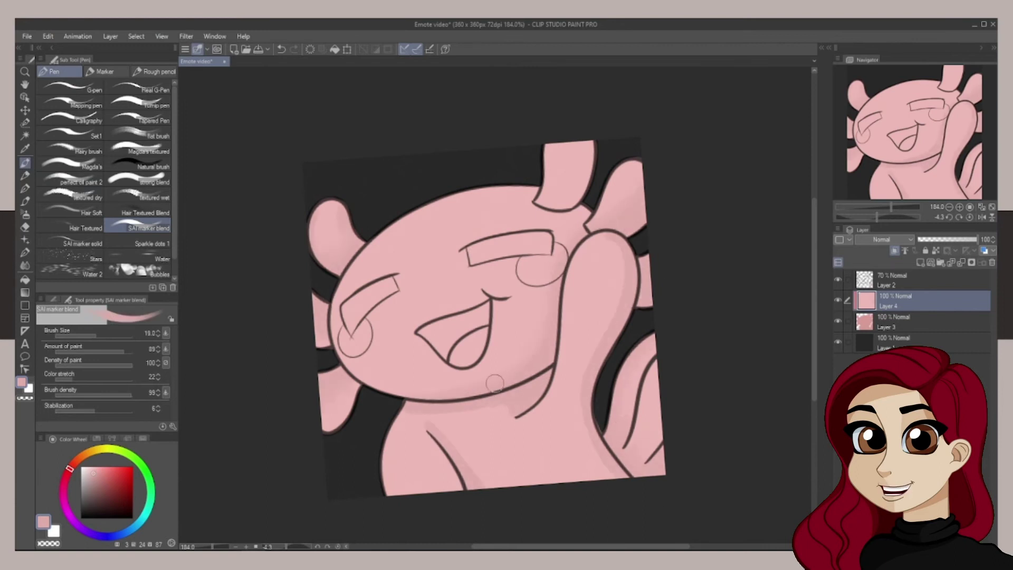
pyautogui.moveTo(495, 406); pyautogui.dragTo(423, 422)
pyautogui.moveTo(433, 428); pyautogui.dragTo(472, 475)
pyautogui.moveTo(614, 449); pyautogui.dragTo(608, 328)
# Step: Shade inside both eye bands and along the lower edge of the face
pyautogui.moveTo(467, 257); pyautogui.dragTo(552, 239)
pyautogui.moveTo(411, 277)
pyautogui.mouseDown()
pyautogui.moveTo(350, 315)
pyautogui.moveTo(342, 348)
pyautogui.mouseUp()
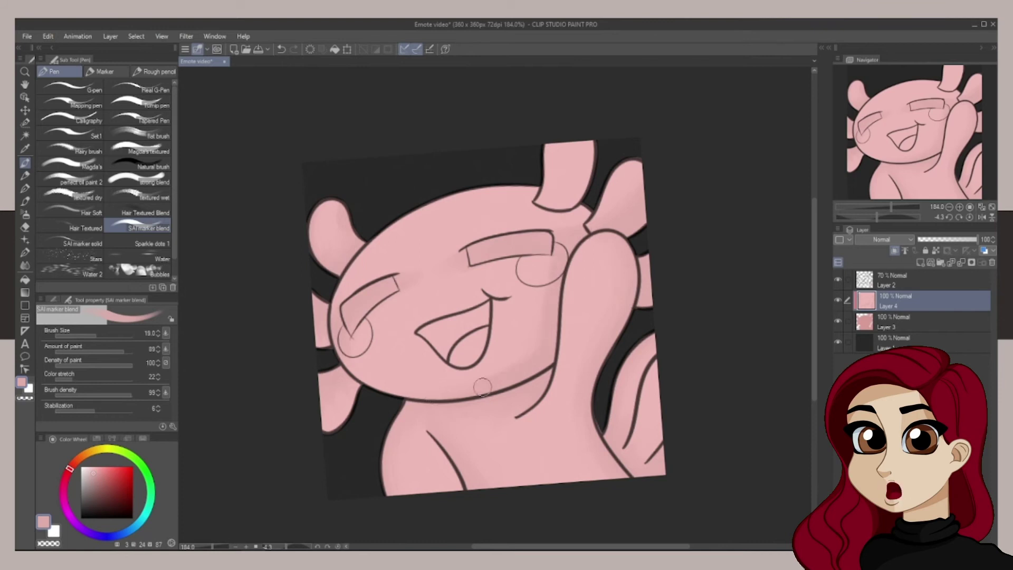
pyautogui.moveTo(483, 387); pyautogui.dragTo(406, 389)
# Step: Enlarge the brush further and shade the belly beside the lowered arm
pyautogui.press(']')
pyautogui.press(']')
pyautogui.moveTo(488, 477); pyautogui.dragTo(462, 423)
# Step: Tint the left gills, the top gill and the adjacent edge of the head with a more saturated pink
pyautogui.click(98, 334)
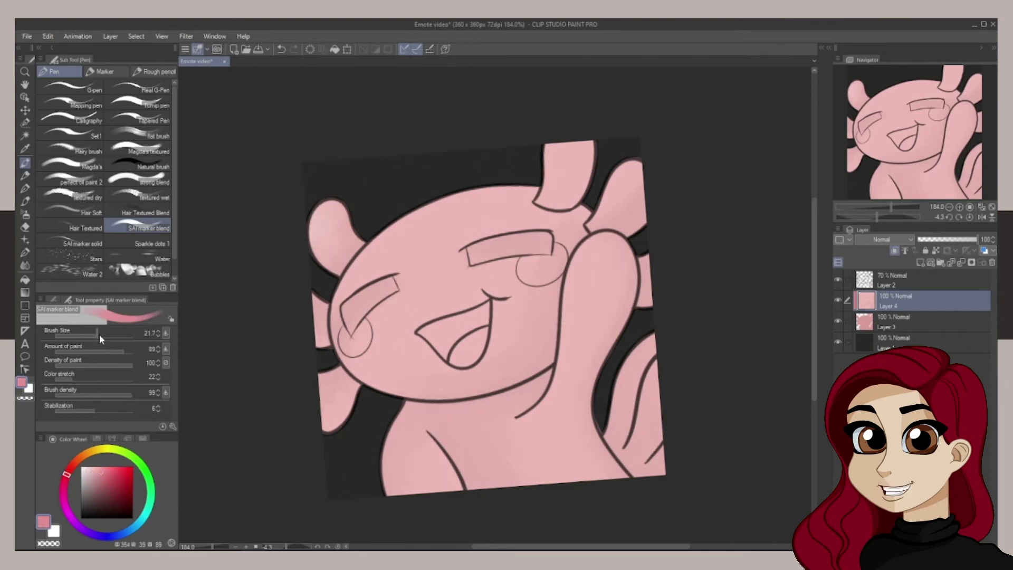
pyautogui.moveTo(320, 298); pyautogui.dragTo(321, 326)
pyautogui.moveTo(341, 364)
pyautogui.mouseDown()
pyautogui.moveTo(324, 381)
pyautogui.moveTo(343, 370)
pyautogui.mouseUp()
pyautogui.moveTo(588, 148)
pyautogui.mouseDown()
pyautogui.moveTo(562, 195)
pyautogui.moveTo(576, 183)
pyautogui.mouseUp()
pyautogui.moveTo(583, 208); pyautogui.dragTo(570, 225)
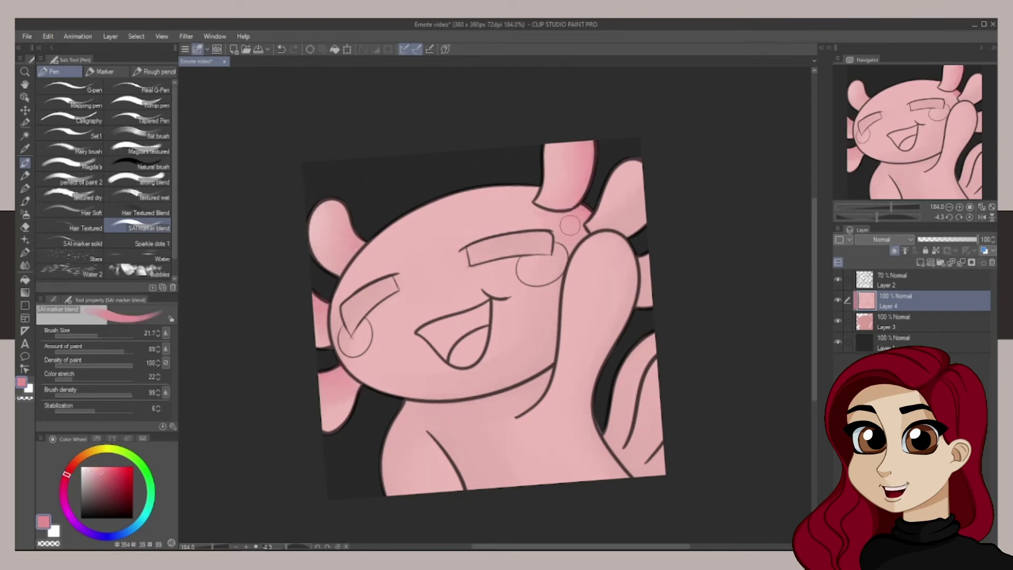
# Step: Tint the right gills, finned tail and raised arm with the saturated pink, enlarging the brush to 47.6 for the arm
pyautogui.moveTo(639, 201); pyautogui.dragTo(608, 219)
pyautogui.moveTo(632, 264); pyautogui.dragTo(607, 351)
pyautogui.moveTo(650, 341)
pyautogui.mouseDown()
pyautogui.moveTo(612, 435)
pyautogui.moveTo(636, 470)
pyautogui.moveTo(592, 404)
pyautogui.mouseUp()
pyautogui.click(103, 335)
pyautogui.moveTo(591, 411); pyautogui.dragTo(599, 269)
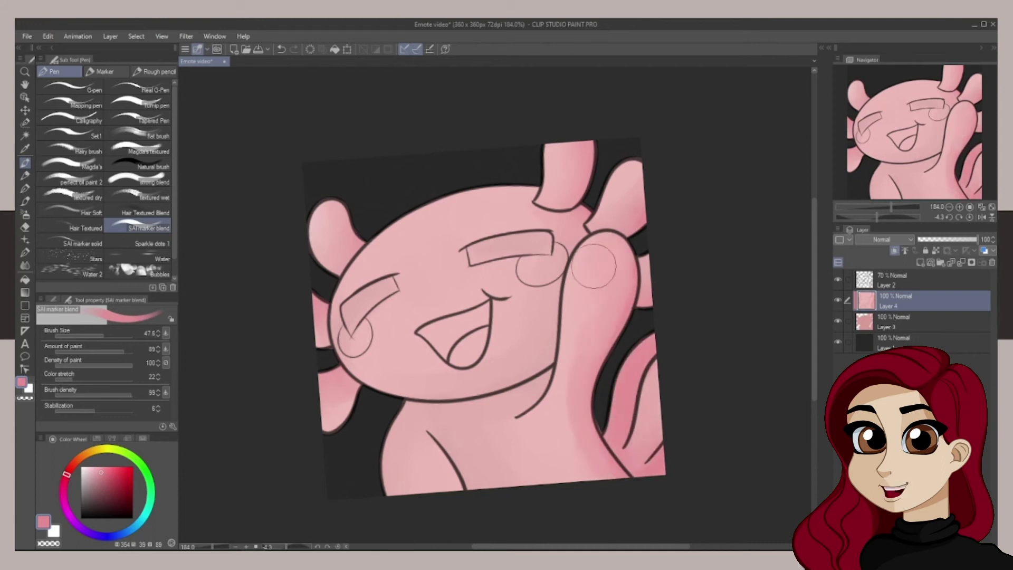
# Step: Reduce the brush to 24.7 and shade the neck under the chin and the outer side of the lowered arm
pyautogui.click(92, 336)
pyautogui.moveTo(546, 376); pyautogui.dragTo(411, 403)
pyautogui.click(97, 335)
pyautogui.moveTo(453, 408)
pyautogui.mouseDown()
pyautogui.moveTo(526, 398)
pyautogui.moveTo(526, 417)
pyautogui.mouseUp()
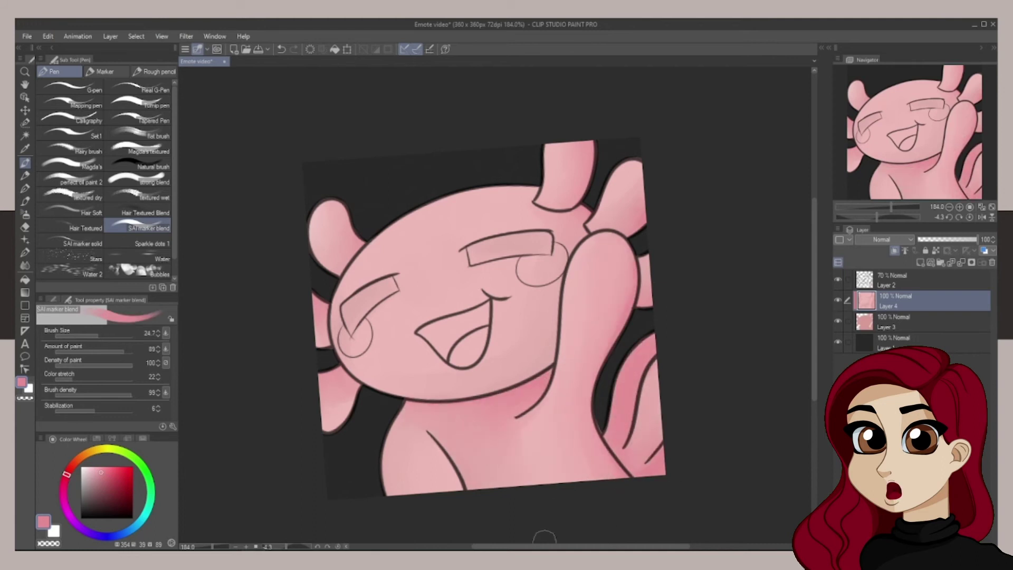
pyautogui.moveTo(401, 419); pyautogui.dragTo(387, 490)
# Step: Shade along the chin and the cheek beside the raised arm, reducing the brush to 23.1
pyautogui.click(102, 335)
pyautogui.moveTo(369, 388); pyautogui.dragTo(478, 395)
pyautogui.moveTo(480, 391)
pyautogui.mouseDown()
pyautogui.moveTo(553, 359)
pyautogui.moveTo(459, 393)
pyautogui.mouseUp()
pyautogui.click(97, 335)
pyautogui.moveTo(551, 324); pyautogui.dragTo(512, 375)
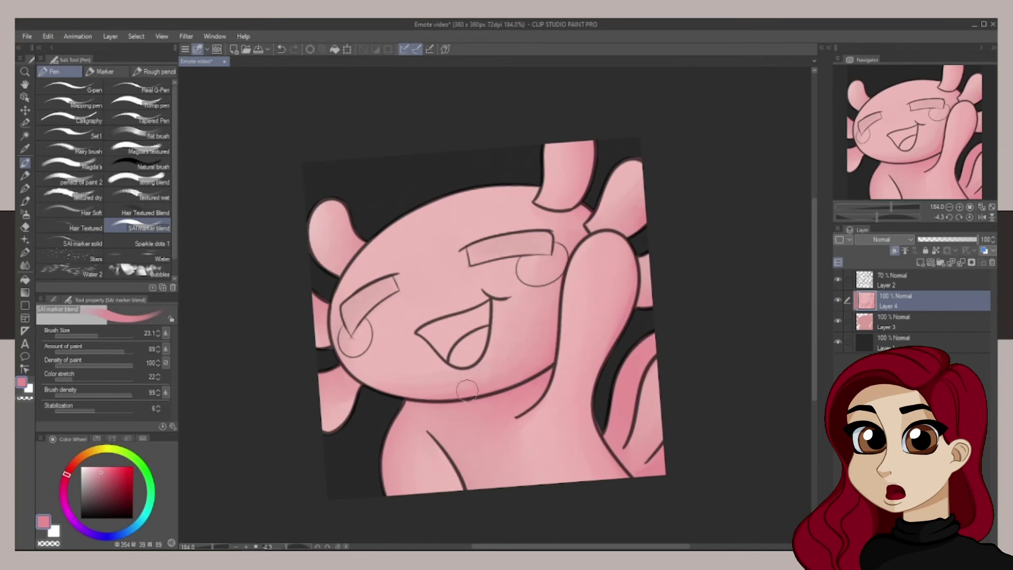
# Step: Tint the head, gills and body edges with a warmer pink of hue 7
pyautogui.moveTo(874, 217)
pyautogui.mouseDown()
pyautogui.moveTo(865, 218)
pyautogui.moveTo(874, 217)
pyautogui.mouseUp()
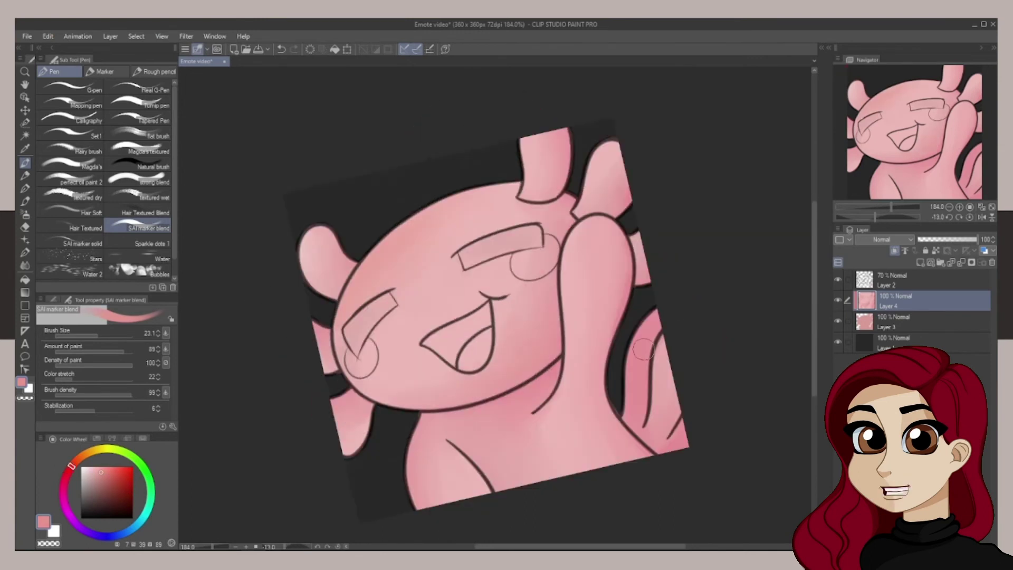
pyautogui.press('[')
pyautogui.press(']')
pyautogui.click(114, 335)
pyautogui.moveTo(573, 367)
pyautogui.mouseDown()
pyautogui.moveTo(592, 294)
pyautogui.moveTo(471, 306)
pyautogui.mouseUp()
# Step: Brush pale pink highlights onto the gills, the upper edge of the head, the body and the raised arm
pyautogui.click(86, 471)
pyautogui.click(98, 336)
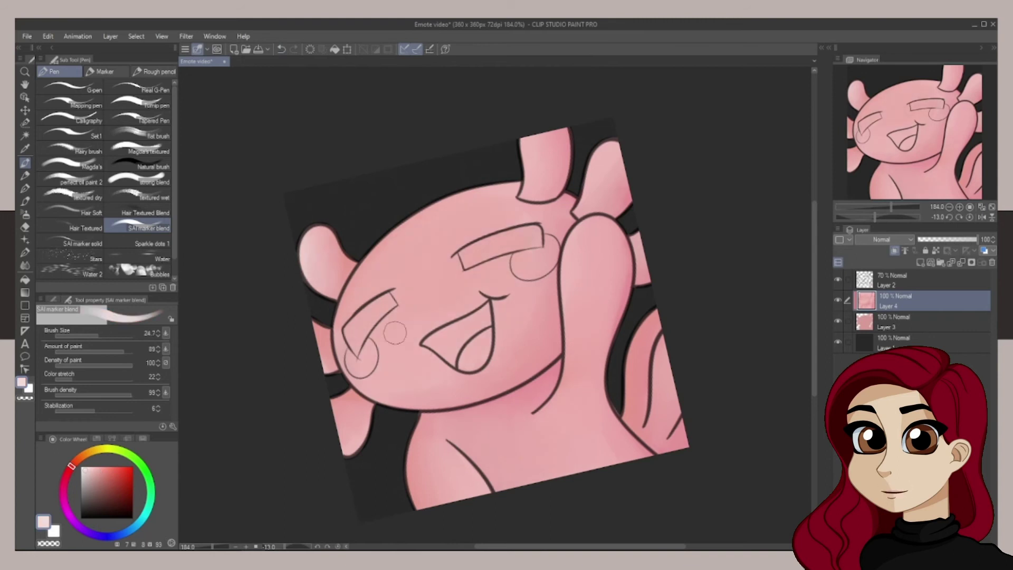
pyautogui.moveTo(525, 139); pyautogui.dragTo(529, 162)
pyautogui.moveTo(349, 404); pyautogui.dragTo(340, 441)
pyautogui.press(']')
pyautogui.moveTo(341, 322); pyautogui.dragTo(464, 198)
pyautogui.moveTo(414, 440); pyautogui.dragTo(414, 501)
pyautogui.moveTo(454, 453)
pyautogui.mouseDown()
pyautogui.moveTo(484, 493)
pyautogui.moveTo(557, 448)
pyautogui.mouseUp()
pyautogui.moveTo(572, 254); pyautogui.dragTo(574, 311)
# Step: Add a layer above the shading and ready the Colored pencil at size 34.3 with pink sampled from the cheek
pyautogui.click(920, 262)
pyautogui.press('p')
pyautogui.keyDown('alt'); pyautogui.click(531, 324); pyautogui.keyUp('alt')
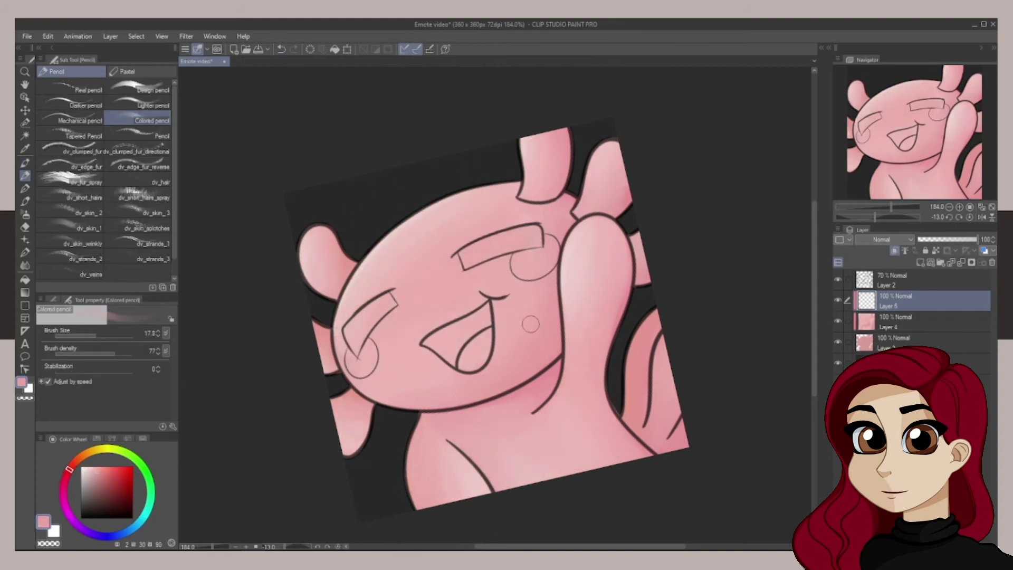
pyautogui.press(']')
pyautogui.press(']')
pyautogui.press(']')
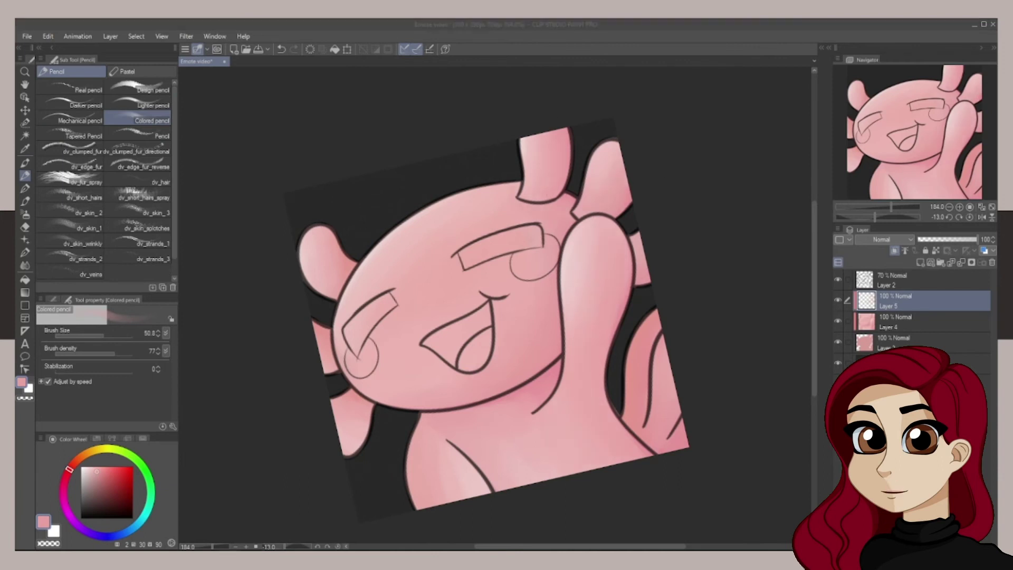
pyautogui.press('[')
pyautogui.press('[')
pyautogui.press('[')
pyautogui.press('[')
pyautogui.press(']')
pyautogui.press(']')
pyautogui.press(']')
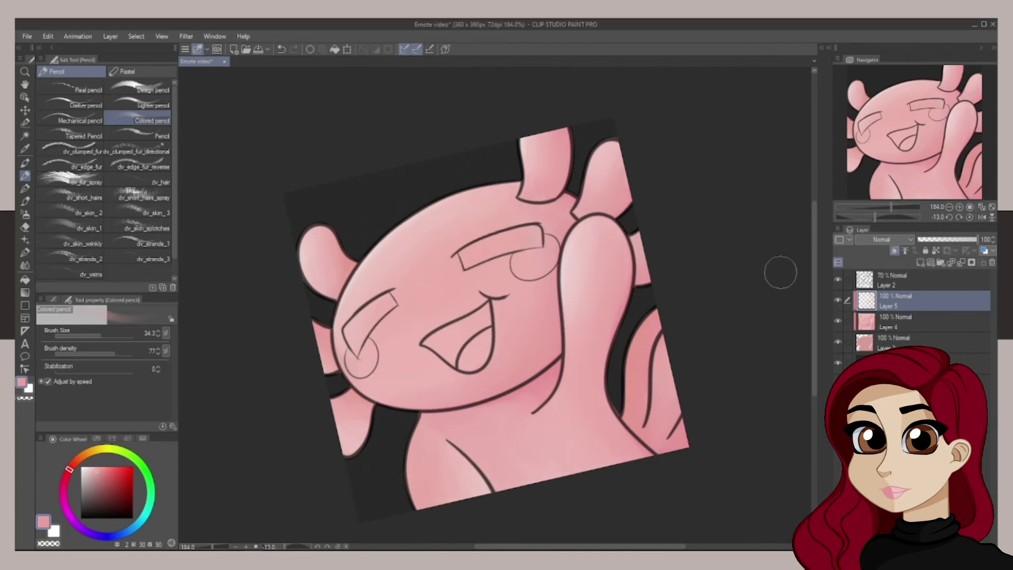
# Step: Shade the neck under the chin and beside the raised arm's crease with a slightly darker pink
pyautogui.click(99, 478)
pyautogui.press('[')
pyautogui.press('[')
pyautogui.press('[')
pyautogui.moveTo(557, 366); pyautogui.dragTo(436, 414)
pyautogui.press(']')
pyautogui.press(']')
pyautogui.press(']')
pyautogui.moveTo(523, 407)
pyautogui.mouseDown()
pyautogui.moveTo(428, 425)
pyautogui.moveTo(543, 401)
pyautogui.mouseUp()
# Step: Shade the finned tail and the edges of the raised arm with the sampled pink and a second tone
pyautogui.keyDown('alt'); pyautogui.click(475, 422); pyautogui.keyUp('alt')
pyautogui.moveTo(670, 443)
pyautogui.mouseDown()
pyautogui.moveTo(634, 417)
pyautogui.moveTo(652, 327)
pyautogui.mouseUp()
pyautogui.moveTo(627, 295); pyautogui.dragTo(639, 458)
pyautogui.moveTo(614, 222); pyautogui.dragTo(623, 293)
pyautogui.click(93, 472)
pyautogui.moveTo(593, 355); pyautogui.dragTo(591, 449)
# Step: Fill the mouth with wine red on a new layer using the G-pen
pyautogui.click(920, 262)
pyautogui.click(25, 163)
pyautogui.click(113, 489)
pyautogui.moveTo(424, 343)
pyautogui.mouseDown()
pyautogui.moveTo(488, 306)
pyautogui.moveTo(463, 360)
pyautogui.moveTo(483, 319)
pyautogui.moveTo(493, 343)
pyautogui.mouseUp()
# Step: Darken the mouth interior around the tongue on a new Multiply layer and merge it down
pyautogui.click(920, 262)
pyautogui.click(129, 502)
pyautogui.moveTo(488, 308); pyautogui.dragTo(436, 343)
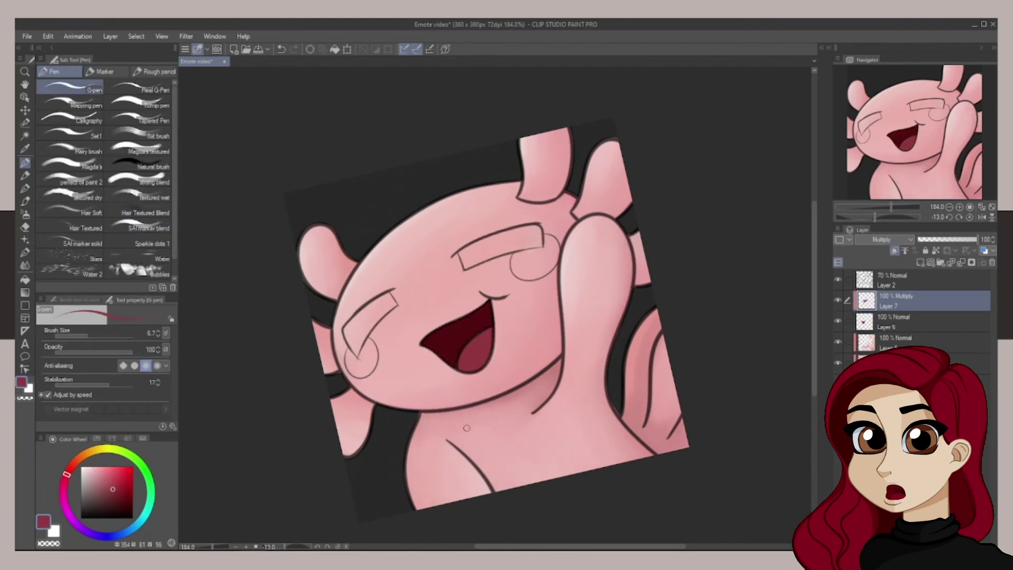
pyautogui.hotkey('ctrl', 'e')
# Step: Fill both eye bands with reddish brown on a new layer
pyautogui.click(921, 263)
pyautogui.click(110, 500)
pyautogui.moveTo(393, 292); pyautogui.dragTo(344, 331)
pyautogui.moveTo(357, 356)
pyautogui.mouseDown()
pyautogui.moveTo(395, 305)
pyautogui.moveTo(356, 346)
pyautogui.mouseUp()
pyautogui.moveTo(351, 330); pyautogui.dragTo(370, 317)
pyautogui.moveTo(460, 254); pyautogui.dragTo(541, 227)
pyautogui.moveTo(543, 245)
pyautogui.mouseDown()
pyautogui.moveTo(465, 268)
pyautogui.moveTo(538, 232)
pyautogui.mouseUp()
pyautogui.moveTo(537, 240); pyautogui.dragTo(480, 247)
# Step: Shade both eye bands with two brown tones on a new clipped layer using the Colored pencil
pyautogui.click(921, 263)
pyautogui.click(894, 251)
pyautogui.click(25, 176)
pyautogui.click(108, 491)
pyautogui.moveTo(354, 329); pyautogui.dragTo(390, 301)
pyautogui.moveTo(531, 242)
pyautogui.mouseDown()
pyautogui.moveTo(470, 258)
pyautogui.moveTo(536, 231)
pyautogui.mouseUp()
pyautogui.click(111, 509)
pyautogui.moveTo(472, 250)
pyautogui.mouseDown()
pyautogui.moveTo(535, 237)
pyautogui.moveTo(520, 248)
pyautogui.moveTo(532, 233)
pyautogui.mouseUp()
pyautogui.rightClick(905, 301)
pyautogui.click(918, 232)
# Step: Draw a white four-pointed sparkle on each eye on a new layer and trim its edges with the eraser
pyautogui.click(921, 262)
pyautogui.click(25, 163)
pyautogui.click(82, 467)
pyautogui.click(86, 336)
pyautogui.click(282, 49)
pyautogui.hotkey('ctrl', 'shift', 'n')
pyautogui.moveTo(377, 285); pyautogui.dragTo(377, 314)
pyautogui.moveTo(366, 299)
pyautogui.mouseDown()
pyautogui.moveTo(390, 297)
pyautogui.moveTo(369, 312)
pyautogui.mouseUp()
pyautogui.press('e')
pyautogui.moveTo(511, 221)
pyautogui.mouseDown()
pyautogui.moveTo(523, 247)
pyautogui.moveTo(549, 251)
pyautogui.mouseUp()
# Step: Paint a magenta blush on both cheeks with the Colored pencil on a new layer
pyautogui.click(891, 206)
pyautogui.click(920, 263)
pyautogui.click(105, 474)
pyautogui.click(24, 175)
pyautogui.moveTo(362, 364); pyautogui.dragTo(376, 348)
pyautogui.click(112, 482)
pyautogui.moveTo(517, 271); pyautogui.dragTo(548, 253)
# Step: Raise the line art's opacity to 100 and start recolouring the chin and raised-arm outlines in muted pink on a new layer
pyautogui.click(905, 302)
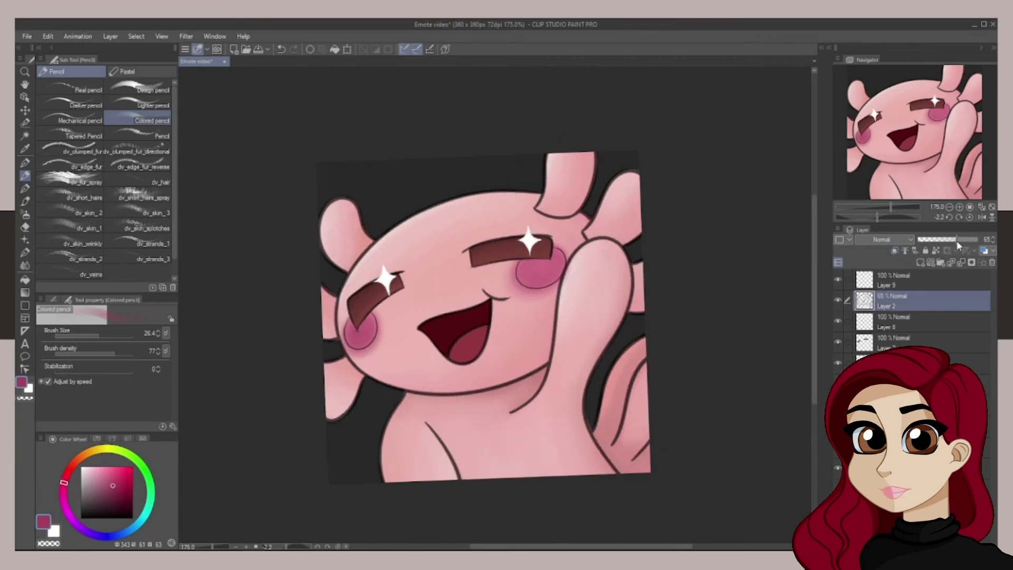
pyautogui.moveTo(957, 239); pyautogui.dragTo(977, 239)
pyautogui.click(921, 262)
pyautogui.moveTo(618, 473)
pyautogui.mouseDown()
pyautogui.moveTo(586, 416)
pyautogui.moveTo(601, 395)
pyautogui.mouseUp()
pyautogui.moveTo(548, 364); pyautogui.dragTo(511, 413)
pyautogui.moveTo(607, 348); pyautogui.dragTo(596, 243)
pyautogui.moveTo(475, 338); pyautogui.dragTo(475, 301)
pyautogui.moveTo(540, 304); pyautogui.dragTo(471, 360)
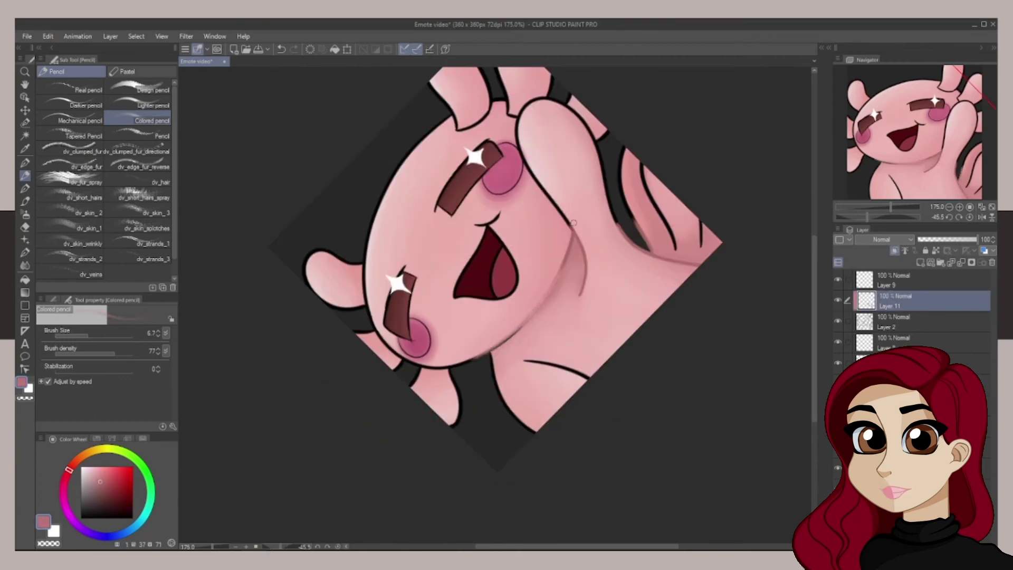
# Step: Recolour the outer edge of the body and the raised arm's outline with pink sampled from the arm
pyautogui.moveTo(580, 243); pyautogui.dragTo(607, 338)
pyautogui.moveTo(463, 341); pyautogui.dragTo(447, 430)
pyautogui.keyDown('alt'); pyautogui.click(631, 206); pyautogui.keyUp('alt')
pyautogui.moveTo(631, 167); pyautogui.dragTo(603, 270)
pyautogui.moveTo(607, 210); pyautogui.dragTo(603, 303)
pyautogui.moveTo(606, 209); pyautogui.dragTo(648, 165)
# Step: Rework the contours of the raised arm and the crease at its base in soft muted pink
pyautogui.moveTo(633, 309)
pyautogui.mouseDown()
pyautogui.moveTo(428, 190)
pyautogui.moveTo(372, 251)
pyautogui.mouseUp()
pyautogui.moveTo(377, 200); pyautogui.dragTo(315, 279)
pyautogui.moveTo(371, 251); pyautogui.dragTo(629, 340)
pyautogui.moveTo(632, 215); pyautogui.dragTo(602, 320)
pyautogui.moveTo(603, 316); pyautogui.dragTo(578, 356)
# Step: Cover the circular blush outlines on both cheeks with magenta sampled from the blush
pyautogui.keyDown('alt'); pyautogui.click(607, 227); pyautogui.keyUp('alt')
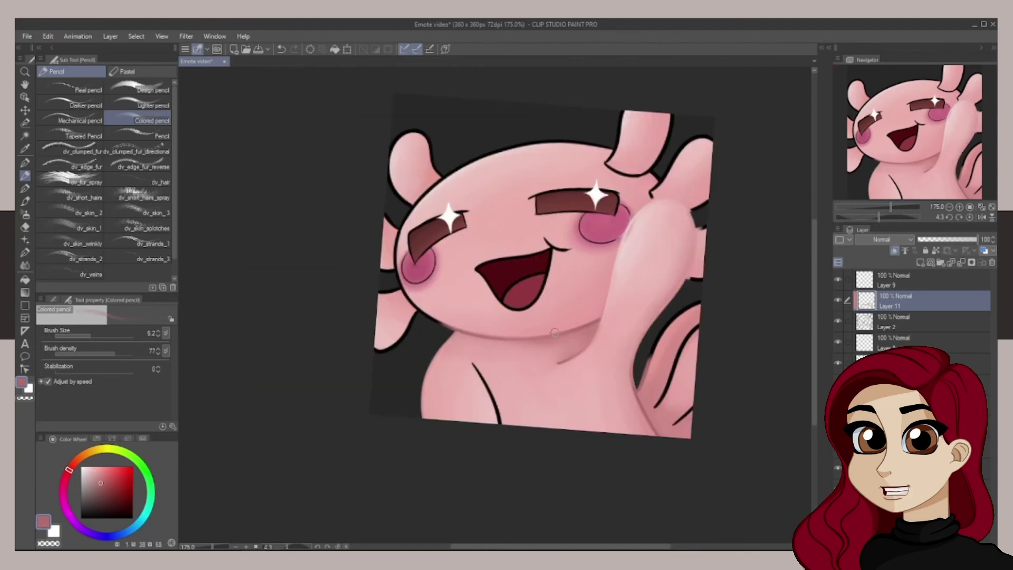
pyautogui.click(905, 405)
pyautogui.press('e')
pyautogui.click(905, 301)
pyautogui.press('p')
pyautogui.moveTo(616, 242); pyautogui.dragTo(621, 228)
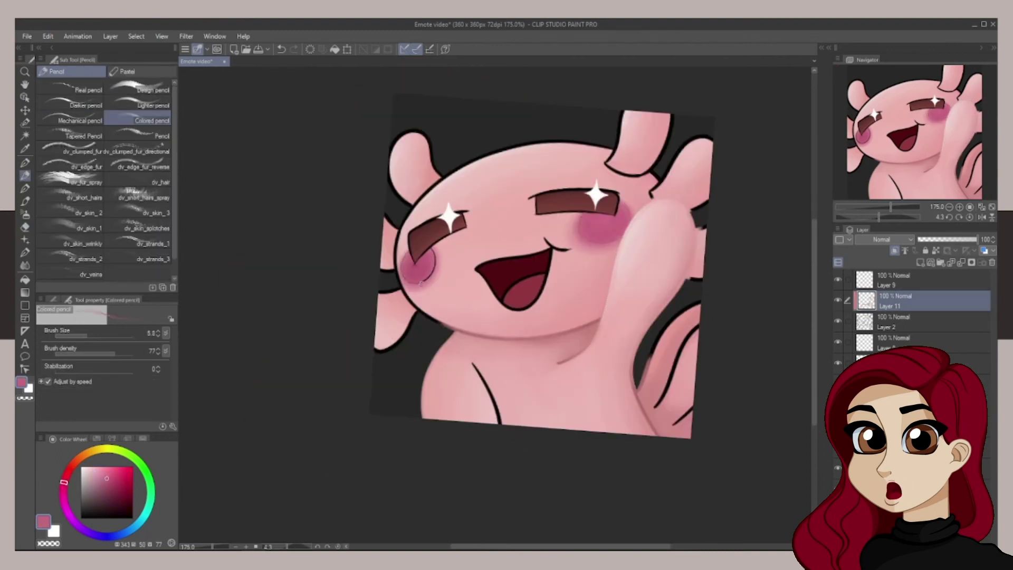
pyautogui.moveTo(421, 283); pyautogui.dragTo(435, 258)
# Step: Recolour the outlines of the left gills, lowered arm and finned tail with muted pink sampled from the chin line
pyautogui.keyDown('alt'); pyautogui.click(449, 328); pyautogui.keyUp('alt')
pyautogui.moveTo(384, 214); pyautogui.dragTo(399, 231)
pyautogui.press('p')
pyautogui.moveTo(442, 176); pyautogui.dragTo(414, 204)
pyautogui.moveTo(417, 312); pyautogui.dragTo(375, 350)
pyautogui.moveTo(472, 363); pyautogui.dragTo(500, 424)
pyautogui.moveTo(700, 302); pyautogui.dragTo(638, 387)
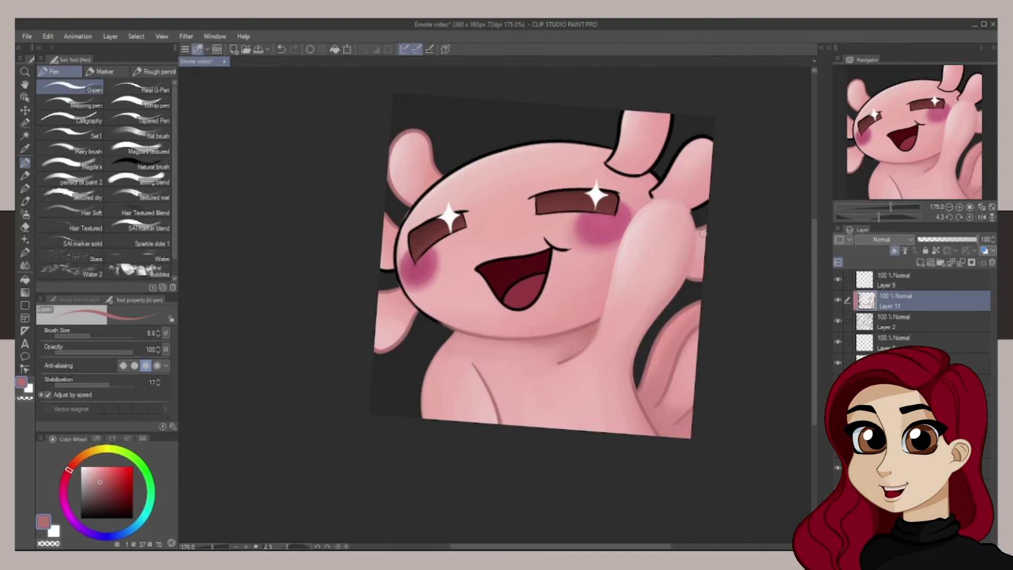
# Step: Recolour the outlines of the right gills, top gill and upper head in the same muted pink
pyautogui.moveTo(697, 235); pyautogui.dragTo(637, 354)
pyautogui.moveTo(711, 137); pyautogui.dragTo(653, 197)
pyautogui.moveTo(623, 112)
pyautogui.mouseDown()
pyautogui.moveTo(607, 164)
pyautogui.moveTo(397, 272)
pyautogui.mouseUp()
# Step: Recolour the mouth and tongue outlines with dark red sampled from inside the mouth
pyautogui.keyDown('alt'); pyautogui.click(491, 268); pyautogui.keyUp('alt')
pyautogui.moveTo(477, 269); pyautogui.dragTo(552, 251)
pyautogui.moveTo(504, 300); pyautogui.dragTo(546, 273)
# Step: Recolour the outlines of both eye bands with reddish brown sampled from the eye, and sample the mouth's dark red
pyautogui.keyDown('alt'); pyautogui.click(423, 247); pyautogui.keyUp('alt')
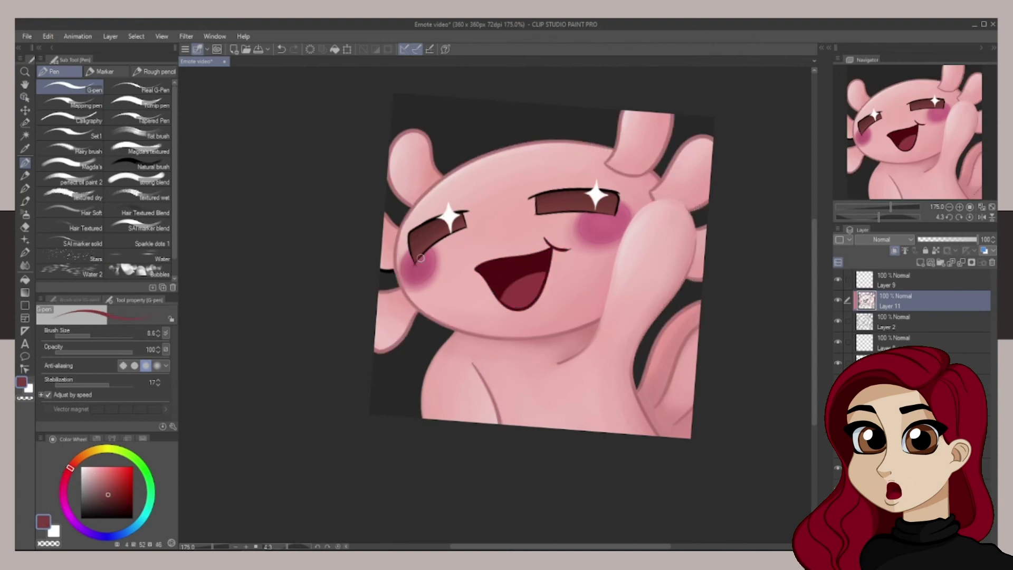
pyautogui.moveTo(421, 258); pyautogui.dragTo(466, 227)
pyautogui.moveTo(535, 198); pyautogui.dragTo(595, 212)
pyautogui.moveTo(529, 199); pyautogui.dragTo(593, 189)
pyautogui.keyDown('alt'); pyautogui.click(493, 269); pyautogui.keyUp('alt')
# Step: Lighten the outline along the top of the head with pale pink using the Colored pencil
pyautogui.scroll(4, 495, 308)
pyautogui.press('p')
pyautogui.click(90, 335)
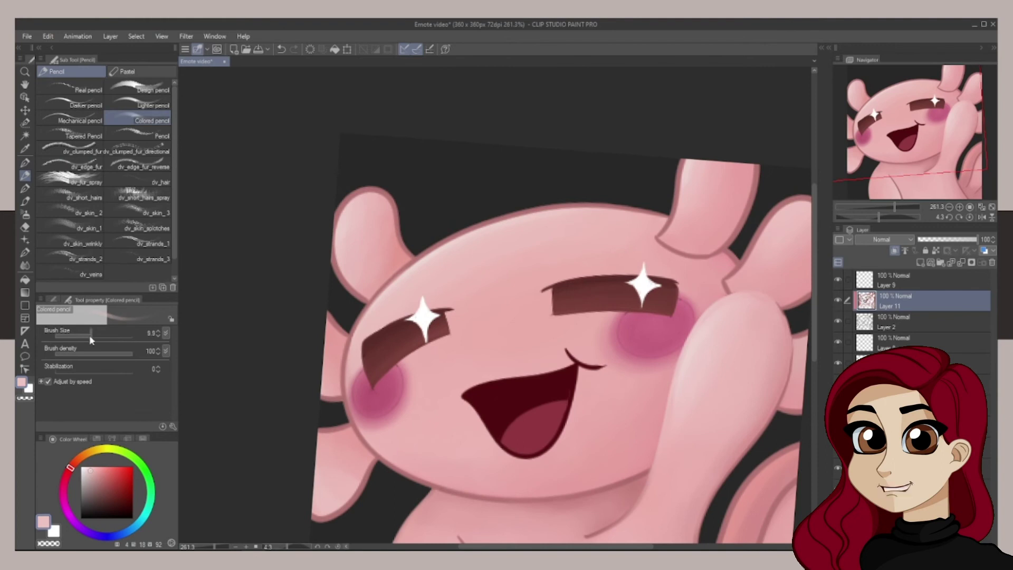
pyautogui.moveTo(90, 336); pyautogui.dragTo(90, 336)
pyautogui.moveTo(391, 283); pyautogui.dragTo(645, 213)
pyautogui.moveTo(472, 228); pyautogui.dragTo(346, 353)
pyautogui.moveTo(582, 205); pyautogui.dragTo(660, 215)
# Step: Soften the outlines of the left gills and the adjacent edge of the face with pinks sampled from the gills
pyautogui.keyDown('alt'); pyautogui.click(399, 260); pyautogui.keyUp('alt')
pyautogui.moveTo(413, 257)
pyautogui.mouseDown()
pyautogui.moveTo(398, 224)
pyautogui.moveTo(360, 292)
pyautogui.mouseUp()
pyautogui.keyDown('alt'); pyautogui.click(389, 224); pyautogui.keyUp('alt')
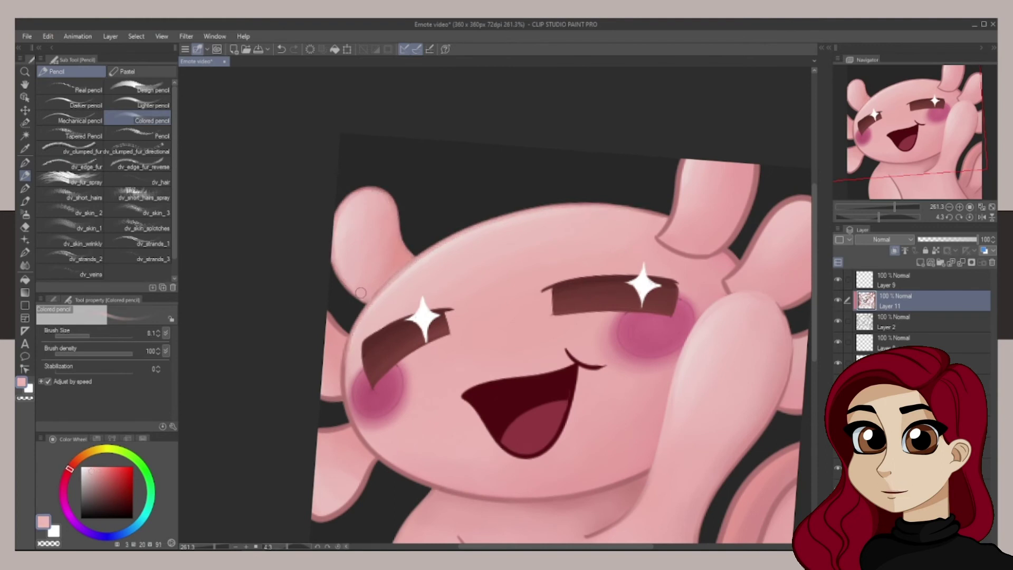
pyautogui.moveTo(814, 272); pyautogui.dragTo(814, 300)
pyautogui.moveTo(327, 241); pyautogui.dragTo(347, 263)
pyautogui.moveTo(321, 323); pyautogui.dragTo(341, 327)
pyautogui.moveTo(317, 358); pyautogui.dragTo(351, 352)
pyautogui.moveTo(374, 386); pyautogui.dragTo(317, 447)
pyautogui.moveTo(556, 547); pyautogui.dragTo(600, 546)
pyautogui.moveTo(203, 259)
pyautogui.mouseDown()
pyautogui.moveTo(204, 336)
pyautogui.moveTo(280, 408)
pyautogui.mouseUp()
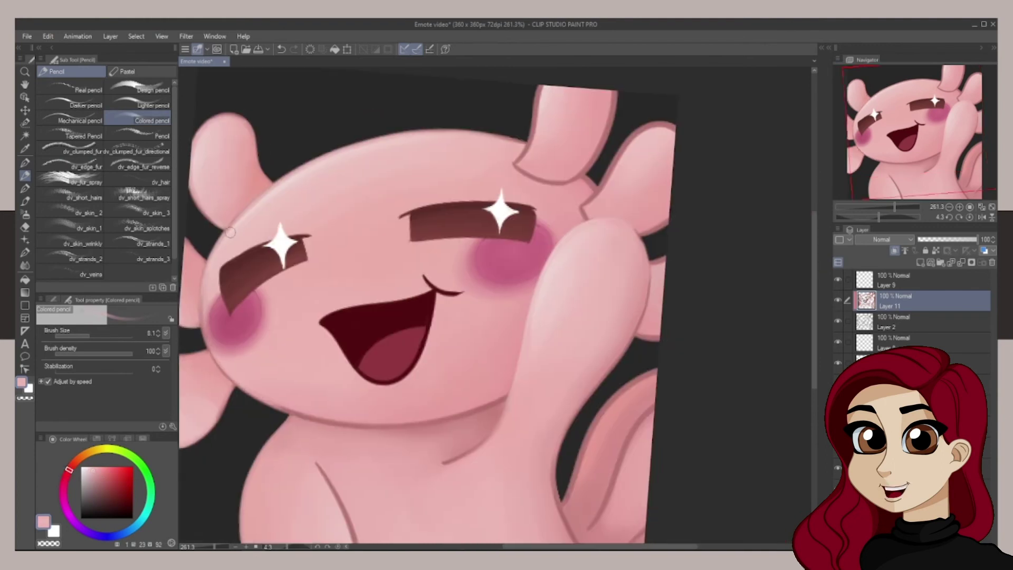
# Step: Soften the outlines of the lower face, the side of the body and the raised arm with pinks using the Colored pencil
pyautogui.moveTo(879, 217); pyautogui.dragTo(885, 217)
pyautogui.moveTo(248, 283)
pyautogui.mouseDown()
pyautogui.moveTo(356, 363)
pyautogui.moveTo(444, 388)
pyautogui.mouseUp()
pyautogui.moveTo(265, 361); pyautogui.dragTo(260, 460)
pyautogui.moveTo(814, 291); pyautogui.dragTo(814, 336)
pyautogui.moveTo(884, 217); pyautogui.dragTo(874, 217)
pyautogui.moveTo(575, 253); pyautogui.dragTo(564, 370)
pyautogui.moveTo(814, 317); pyautogui.dragTo(814, 254)
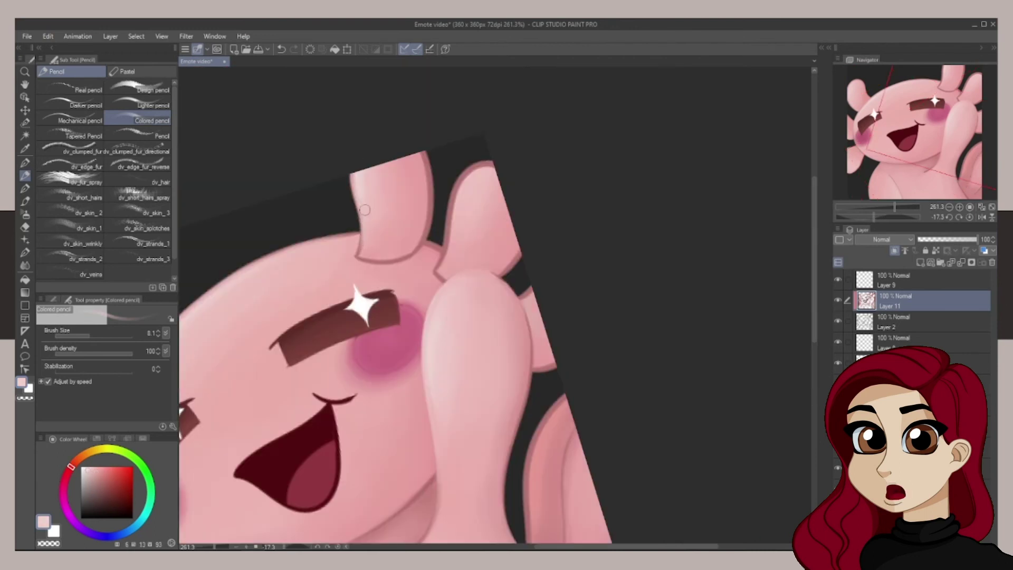
# Step: Recolour the outlines of the two upper right gills with lighter pinks sampled from the gills
pyautogui.keyDown('alt'); pyautogui.click(460, 211); pyautogui.keyUp('alt')
pyautogui.moveTo(488, 162)
pyautogui.mouseDown()
pyautogui.moveTo(439, 270)
pyautogui.moveTo(424, 243)
pyautogui.mouseUp()
pyautogui.keyDown('alt'); pyautogui.click(422, 256); pyautogui.keyUp('alt')
pyautogui.moveTo(521, 255); pyautogui.dragTo(503, 274)
pyautogui.moveTo(426, 153); pyautogui.dragTo(426, 242)
pyautogui.moveTo(874, 217); pyautogui.dragTo(883, 217)
pyautogui.moveTo(420, 181); pyautogui.dragTo(448, 207)
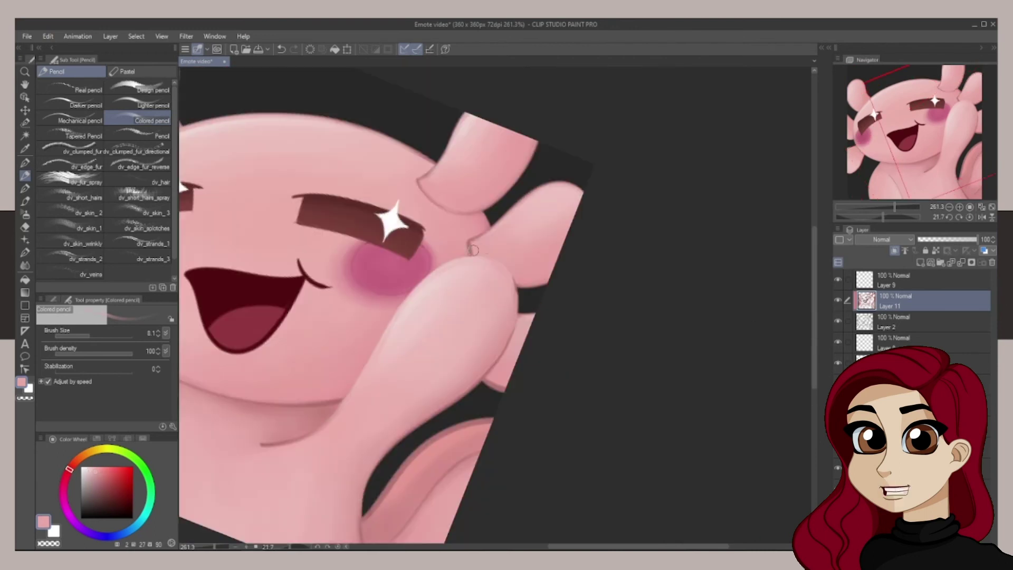
# Step: Touch up the outline between the right gills and the raised arm with sampled pink using the G-pen
pyautogui.click(24, 163)
pyautogui.keyDown('alt'); pyautogui.click(471, 244); pyautogui.keyUp('alt')
pyautogui.moveTo(883, 217); pyautogui.dragTo(879, 217)
pyautogui.moveTo(519, 323); pyautogui.dragTo(475, 263)
pyautogui.moveTo(894, 207); pyautogui.dragTo(891, 207)
pyautogui.moveTo(649, 547); pyautogui.dragTo(623, 546)
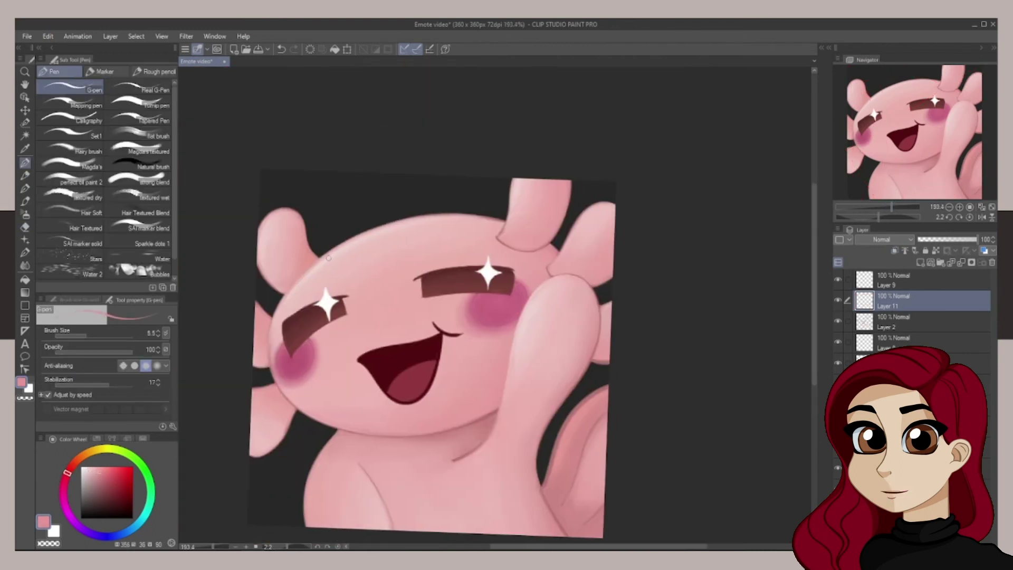
# Step: Lighten the tail and the left edge of the body with sampled pale pinks using the Colored pencil
pyautogui.press('p')
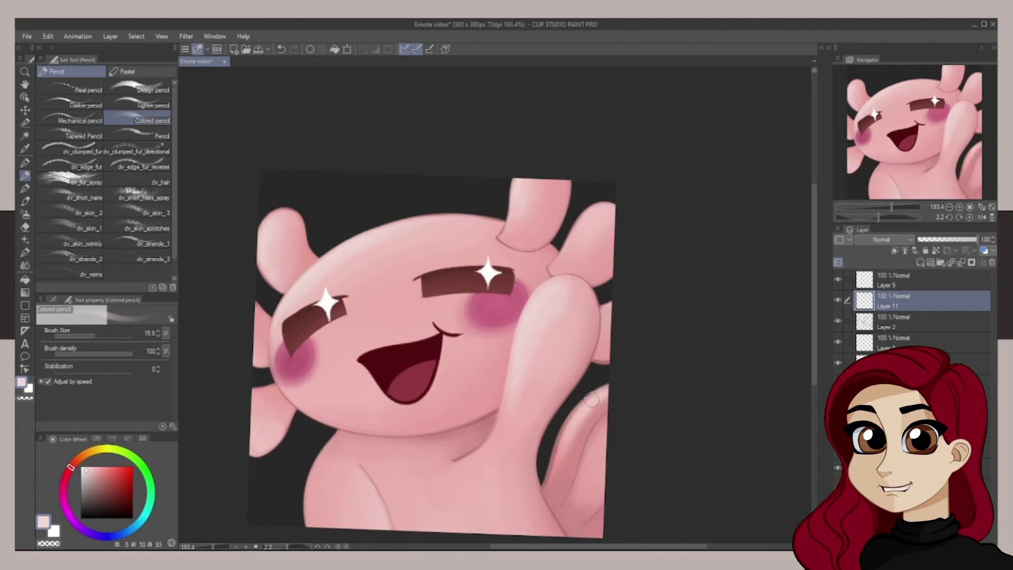
pyautogui.moveTo(570, 418); pyautogui.dragTo(554, 460)
pyautogui.moveTo(580, 443)
pyautogui.mouseDown()
pyautogui.moveTo(581, 335)
pyautogui.moveTo(568, 411)
pyautogui.mouseUp()
pyautogui.keyDown('alt'); pyautogui.click(588, 385); pyautogui.keyUp('alt')
pyautogui.keyDown('alt'); pyautogui.click(324, 369); pyautogui.keyUp('alt')
pyautogui.moveTo(326, 354); pyautogui.dragTo(309, 418)
pyautogui.moveTo(336, 333); pyautogui.dragTo(318, 403)
pyautogui.scroll(-1, 432, 251)
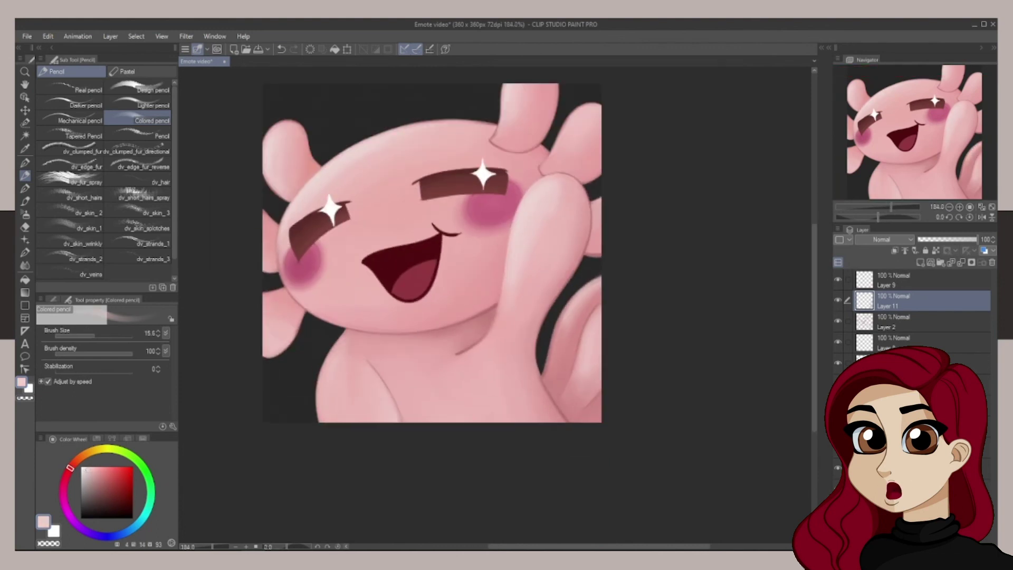
# Step: Hide the dark background layer and start a single-layer PNG export named Hi112 in the Emotes folder
pyautogui.click(838, 489)
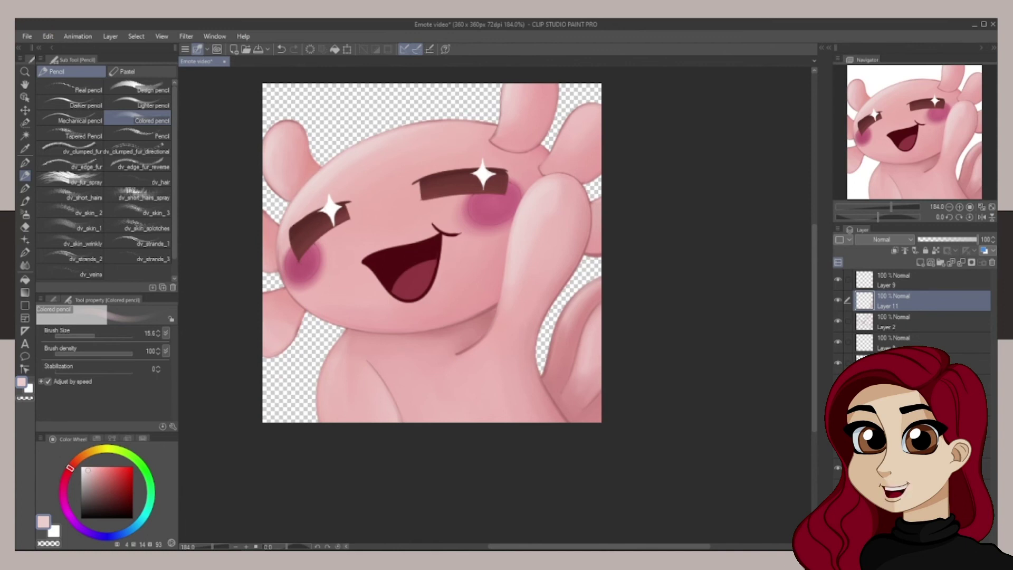
pyautogui.click(27, 36)
pyautogui.moveTo(131, 168)
pyautogui.click(229, 195)
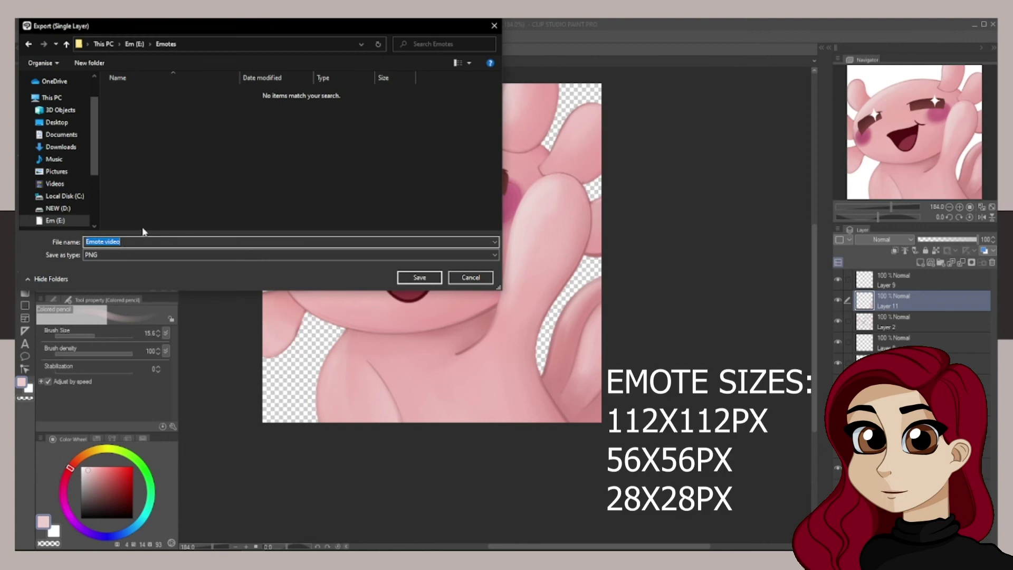
pyautogui.write('Hi112')
pyautogui.click(415, 282)
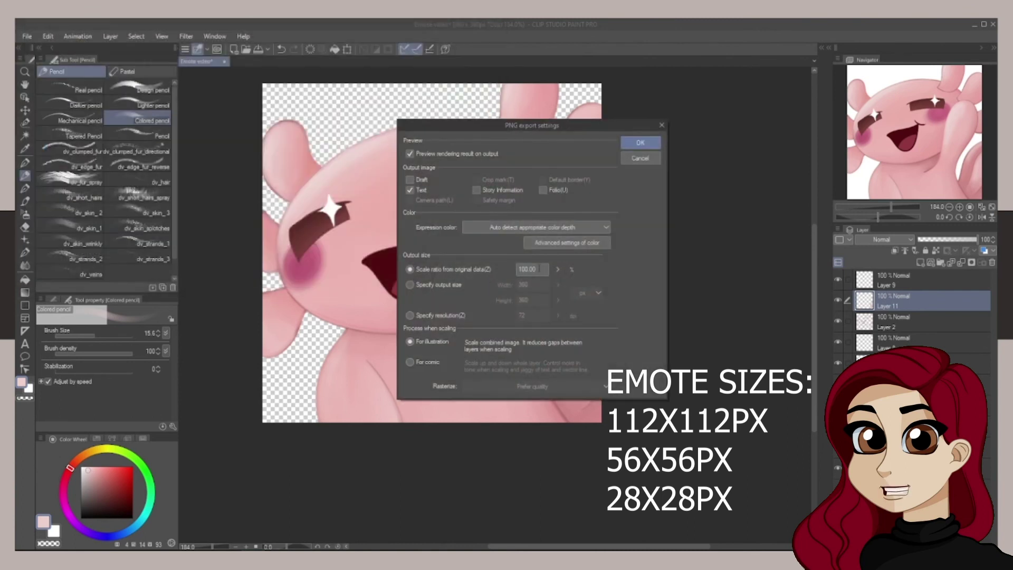
# Step: Set the output size to 112 px wide and finish exporting the Hi112 image
pyautogui.click(410, 285)
pyautogui.doubleClick(530, 285)
pyautogui.write('112')
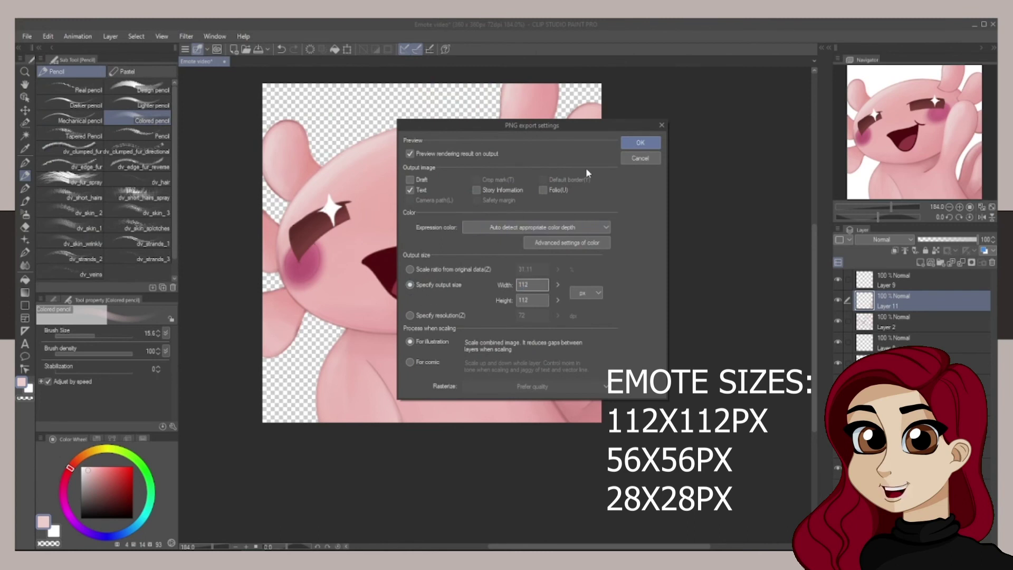
pyautogui.click(629, 145)
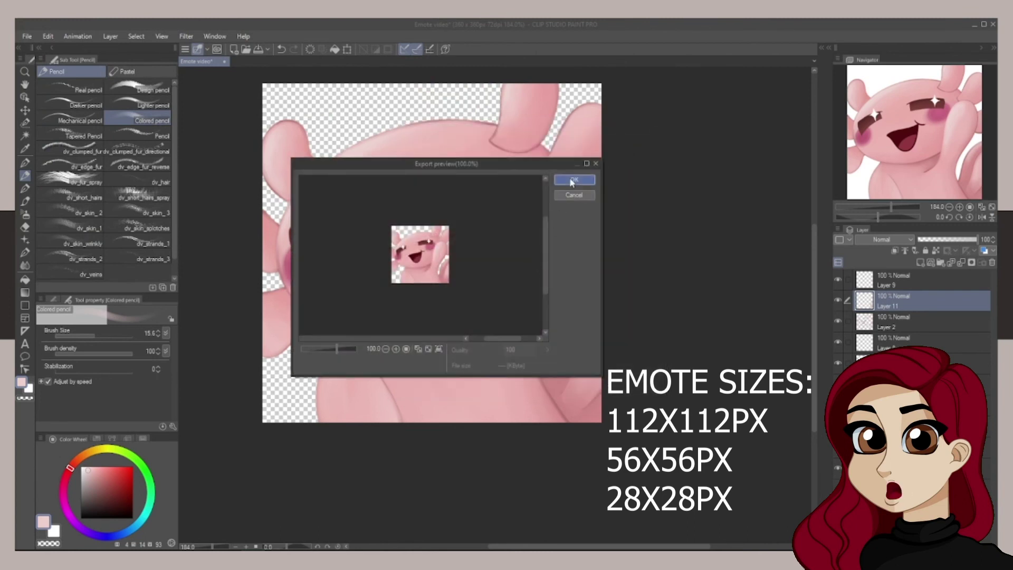
pyautogui.click(572, 181)
# Step: Start another single-layer PNG export, reusing the existing emote's file name with the number changed to make Hi56
pyautogui.click(27, 36)
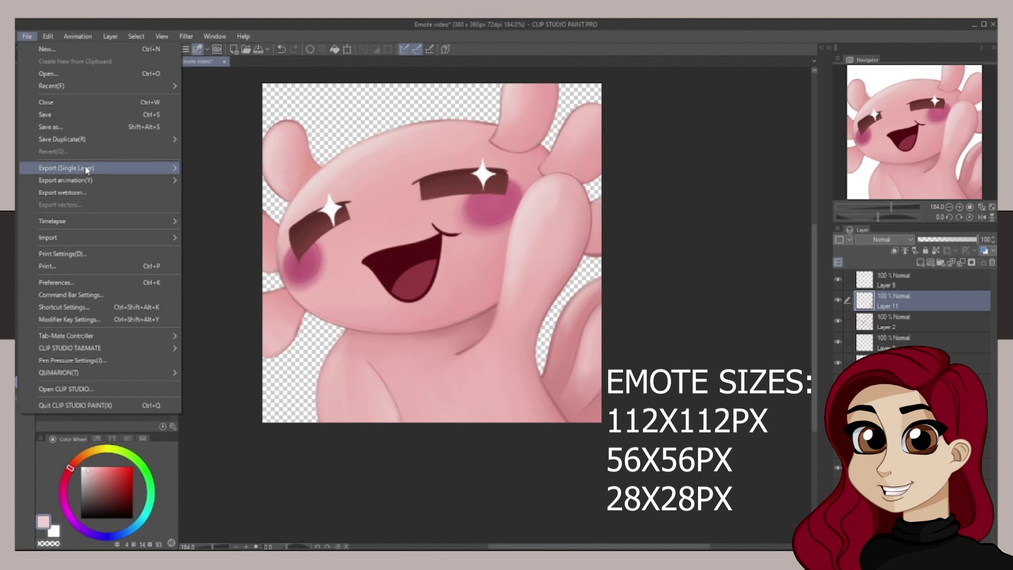
pyautogui.moveTo(86, 168)
pyautogui.click(230, 195)
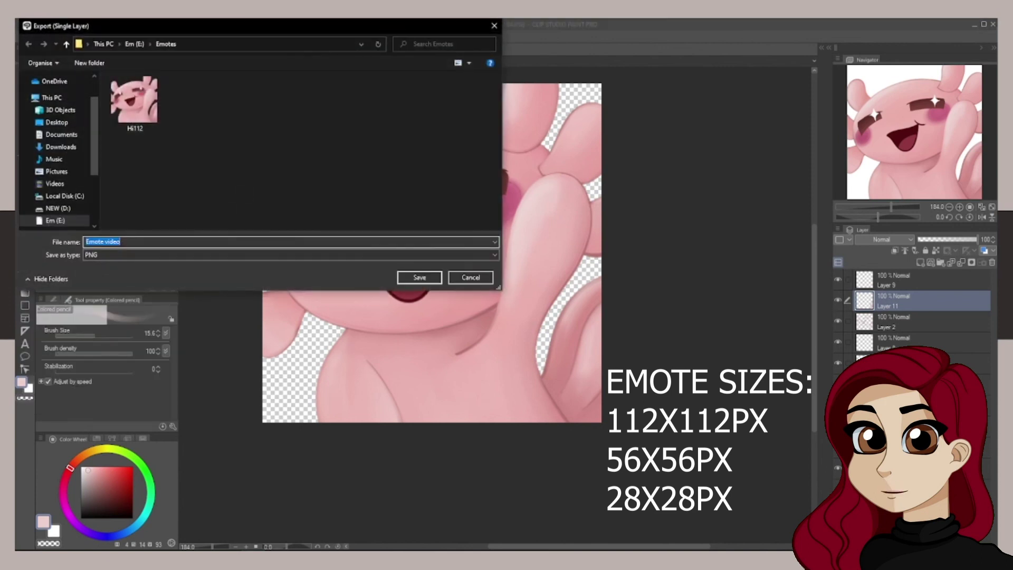
pyautogui.click(127, 122)
pyautogui.click(97, 242)
pyautogui.click(95, 242)
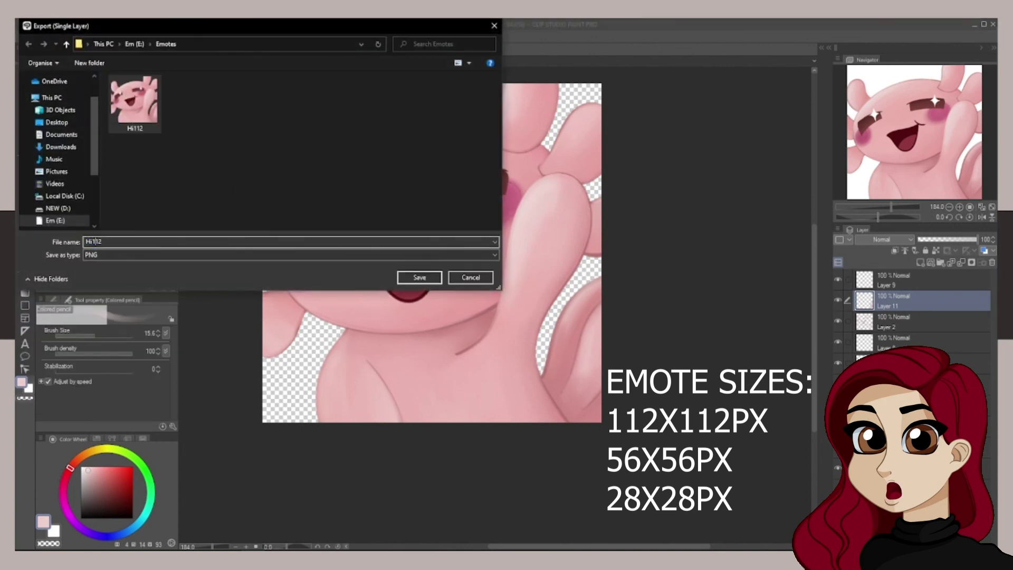
pyautogui.press('Delete')
pyautogui.press('Delete')
pyautogui.press('Delete')
pyautogui.write('56')
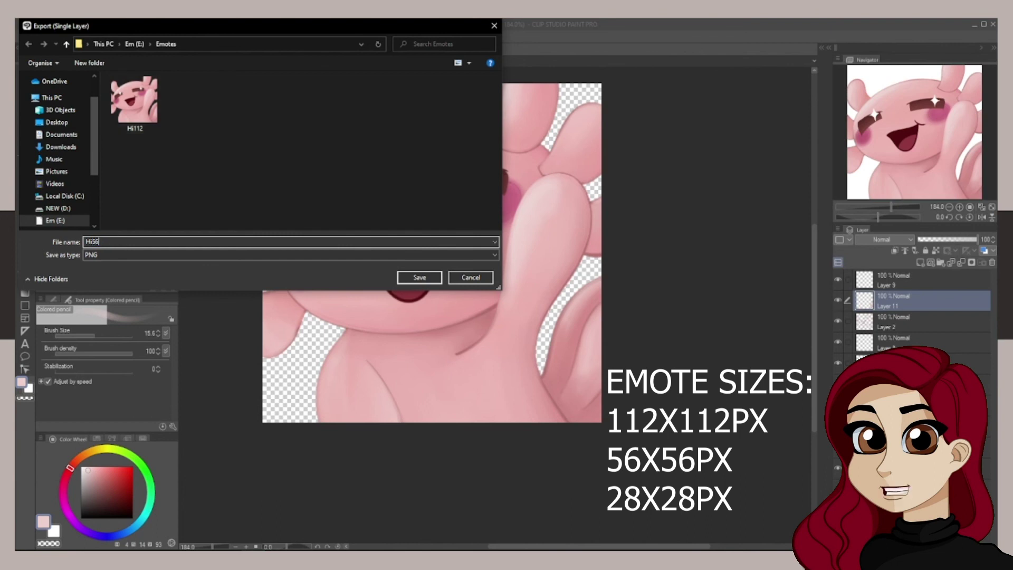
pyautogui.click(410, 280)
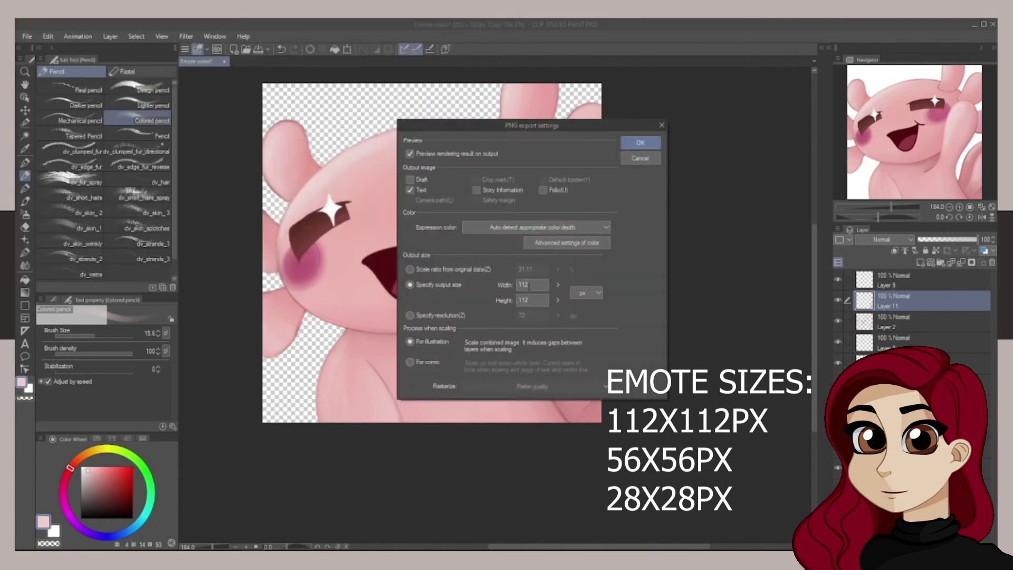
# Step: Set the output width to 56 px and finish exporting the Hi56 image
pyautogui.write('56')
pyautogui.click(636, 144)
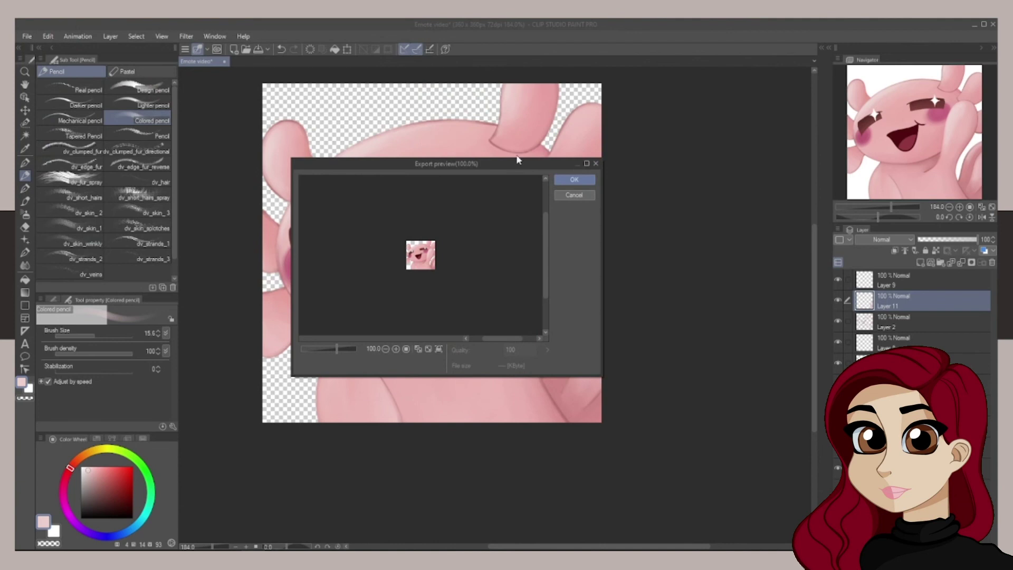
pyautogui.click(566, 181)
# Step: Start a third single-layer PNG export in the Emotes folder and name the file Hi28
pyautogui.click(27, 36)
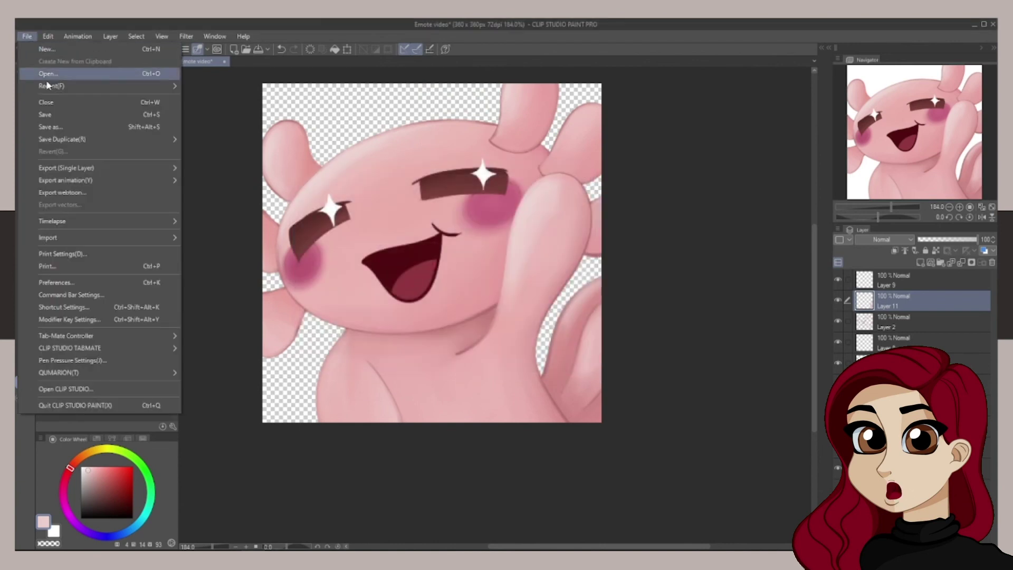
pyautogui.moveTo(63, 169)
pyautogui.click(276, 198)
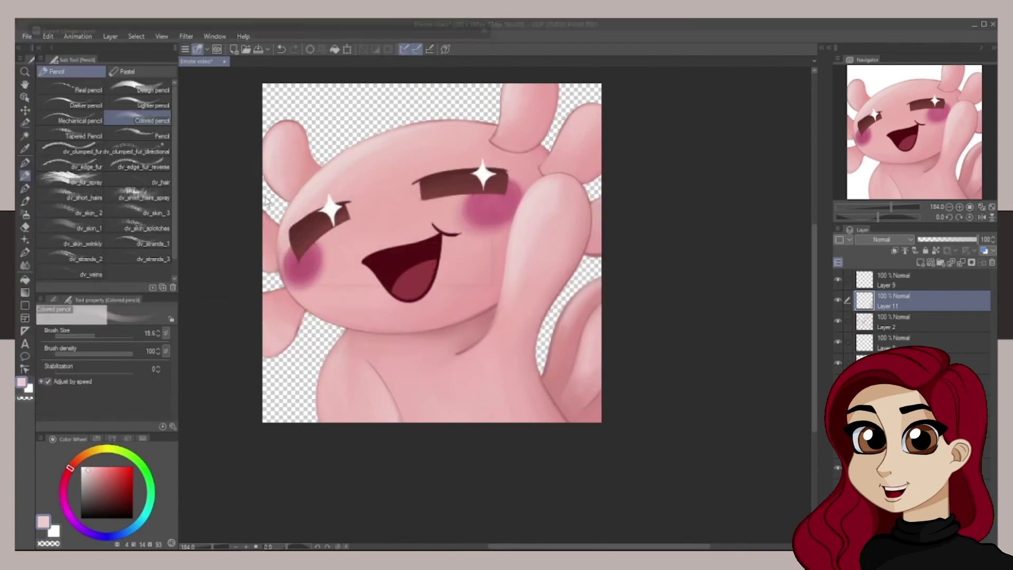
pyautogui.click(157, 110)
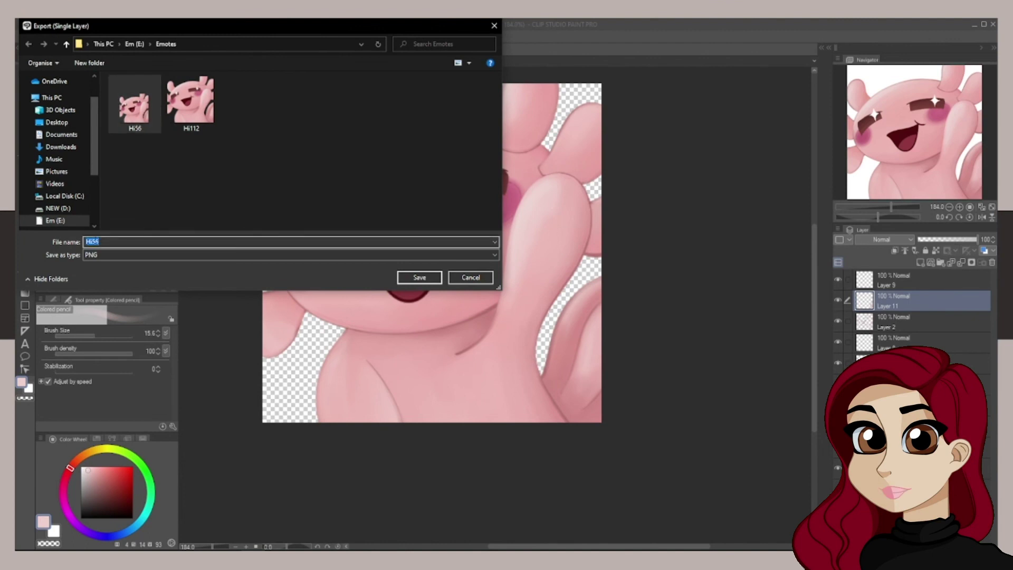
pyautogui.moveTo(93, 241); pyautogui.dragTo(103, 242)
pyautogui.write('2')
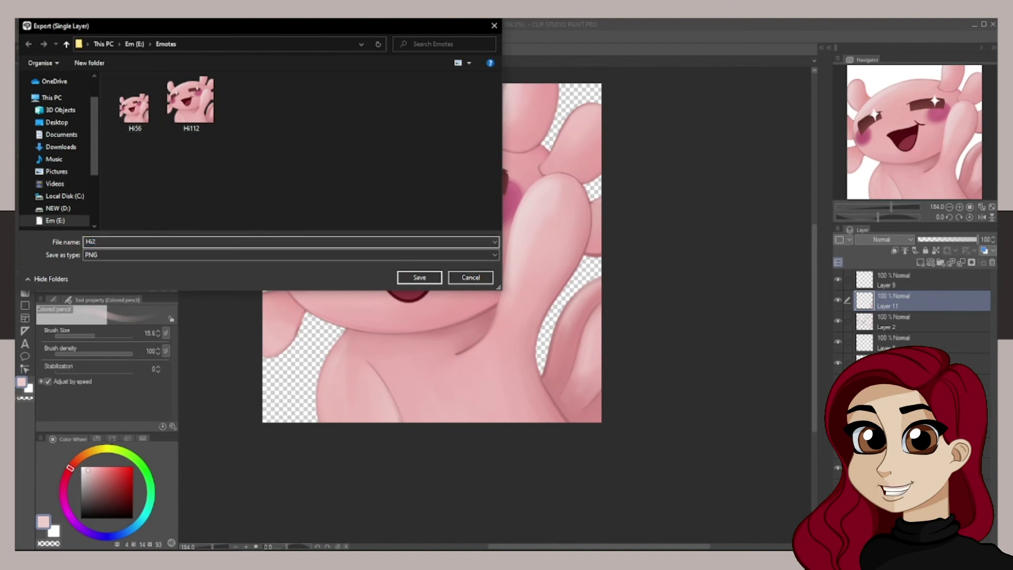
pyautogui.write('8')
pyautogui.click(419, 278)
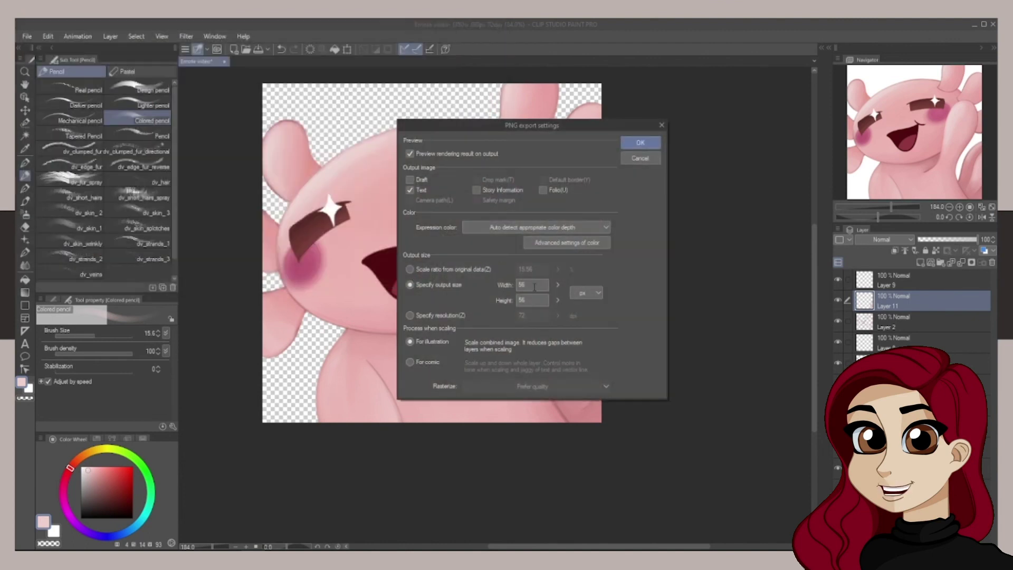
# Step: Set the output width to 28 px and finish exporting the Hi28 image
pyautogui.doubleClick(534, 287)
pyautogui.write('28')
pyautogui.click(640, 143)
pyautogui.click(574, 180)
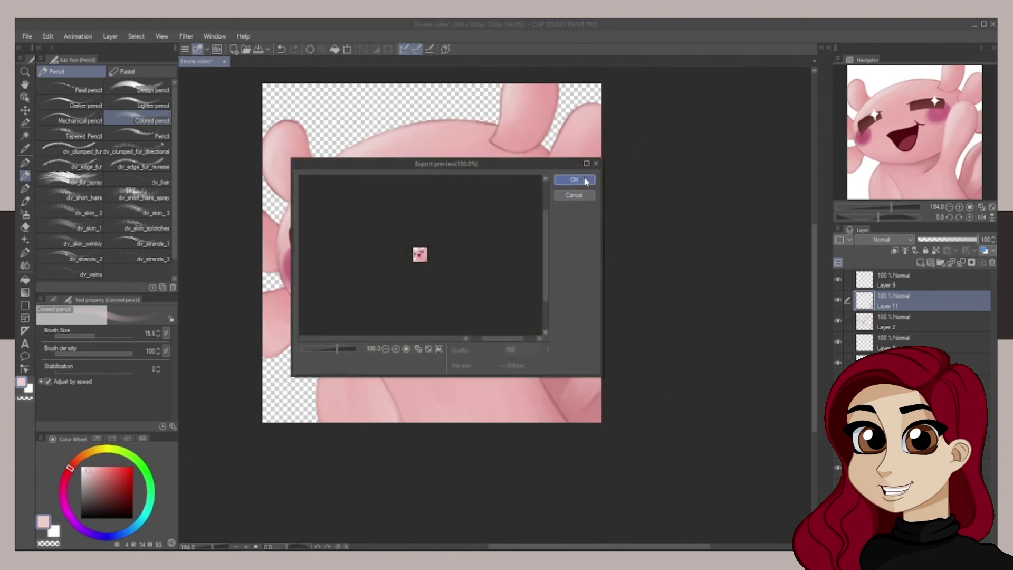
# Step: Start a fourth single-layer PNG export in the Emotes folder and name the file Hi360
pyautogui.click(25, 36)
pyautogui.moveTo(158, 168)
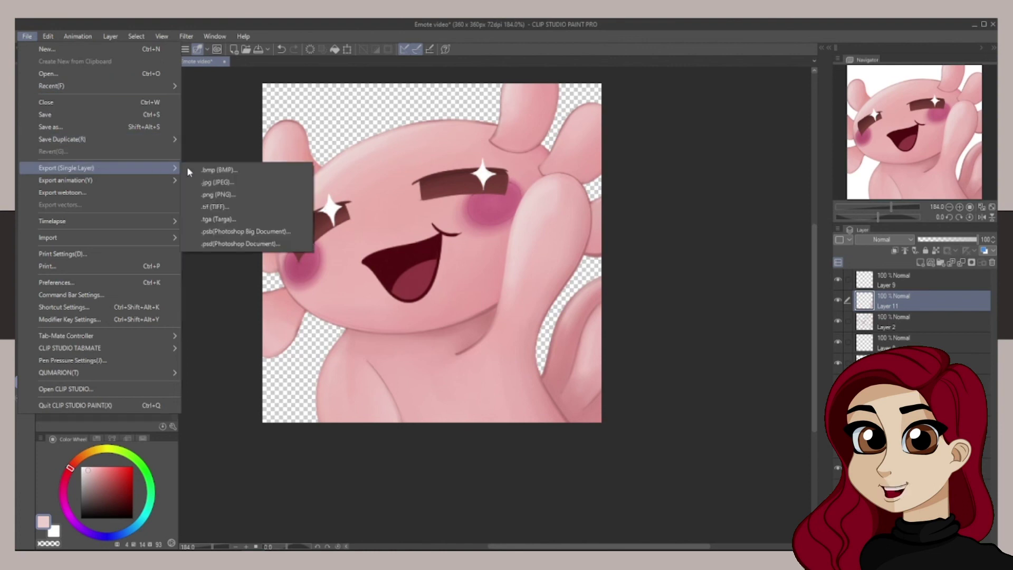
pyautogui.click(238, 192)
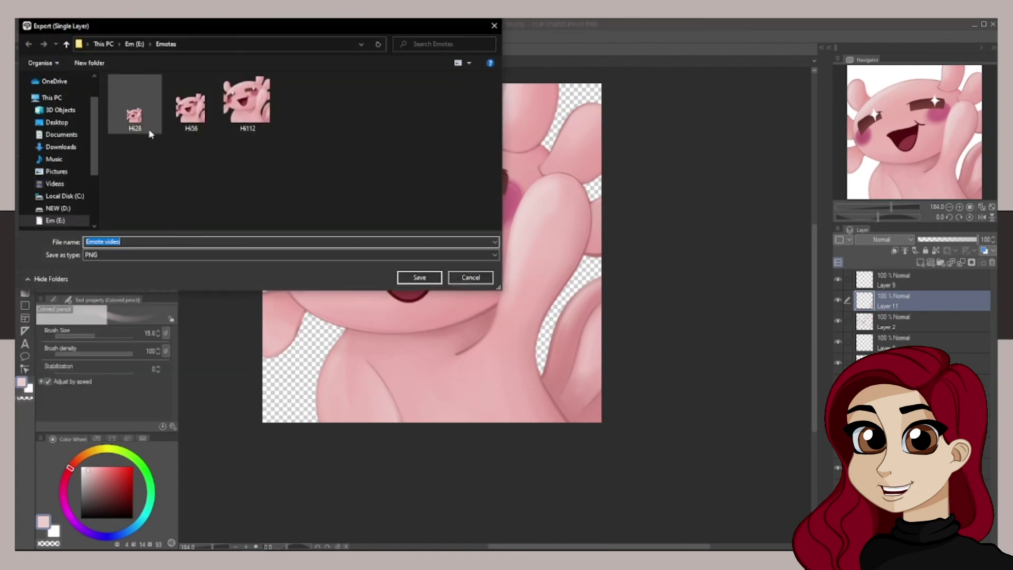
pyautogui.click(255, 118)
pyautogui.click(97, 240)
pyautogui.click(96, 241)
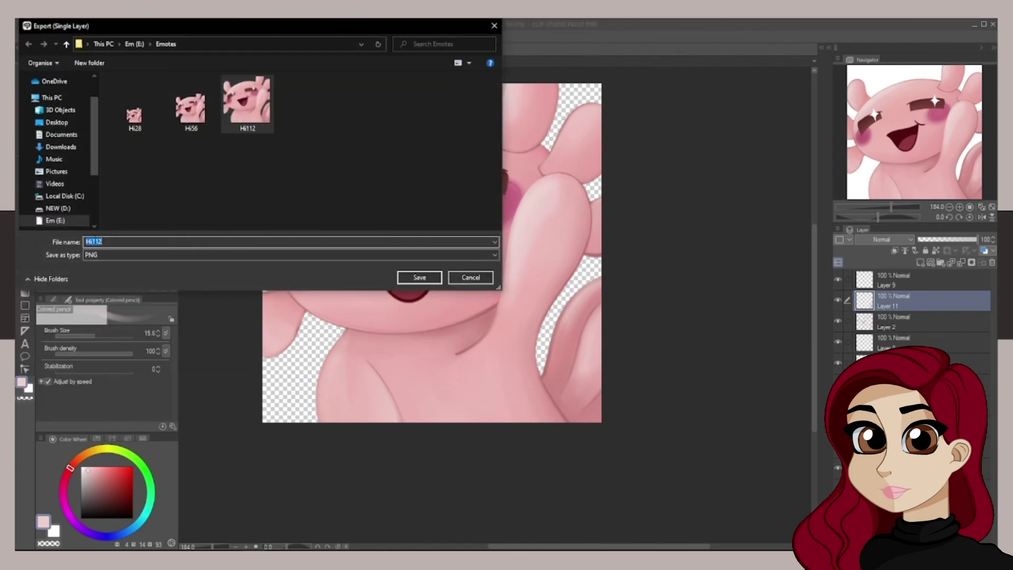
pyautogui.moveTo(92, 241); pyautogui.dragTo(131, 241)
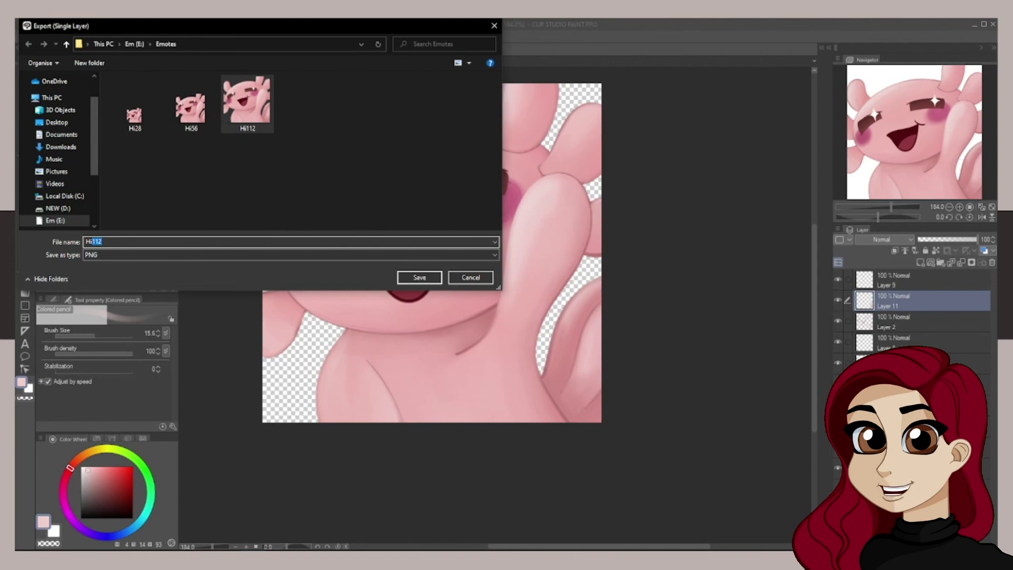
pyautogui.write('360')
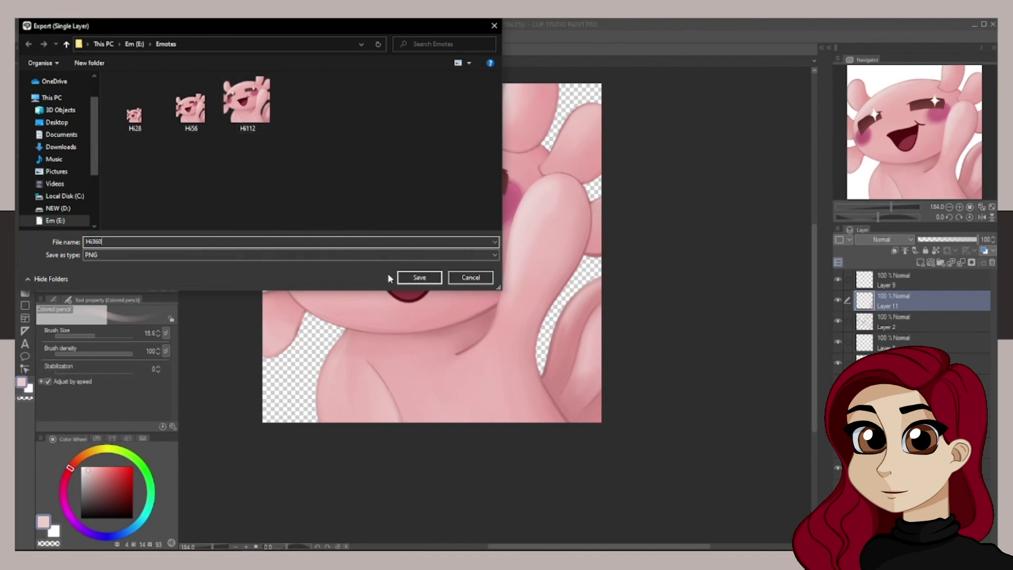
pyautogui.click(429, 280)
# Step: Set the output width to 360 px and finish exporting the Hi360 image
pyautogui.click(522, 285)
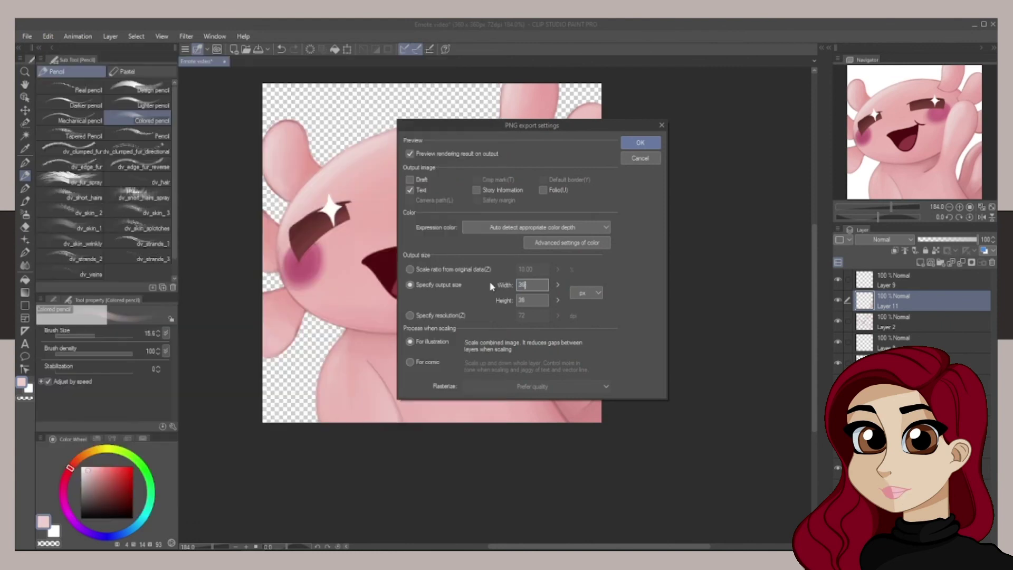
pyautogui.write('360')
pyautogui.click(640, 144)
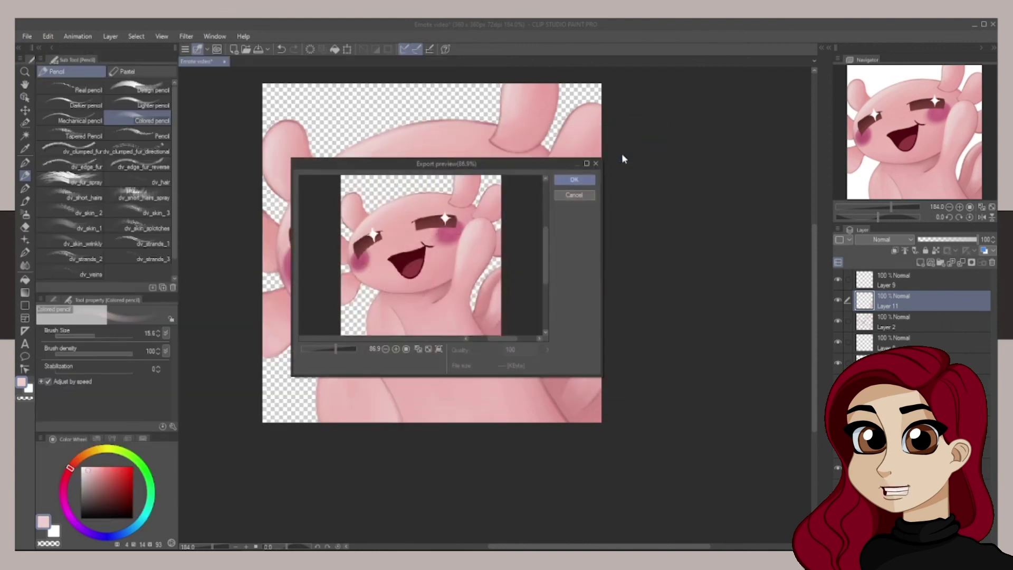
pyautogui.click(583, 180)
pyautogui.scroll(1, 591, 176)
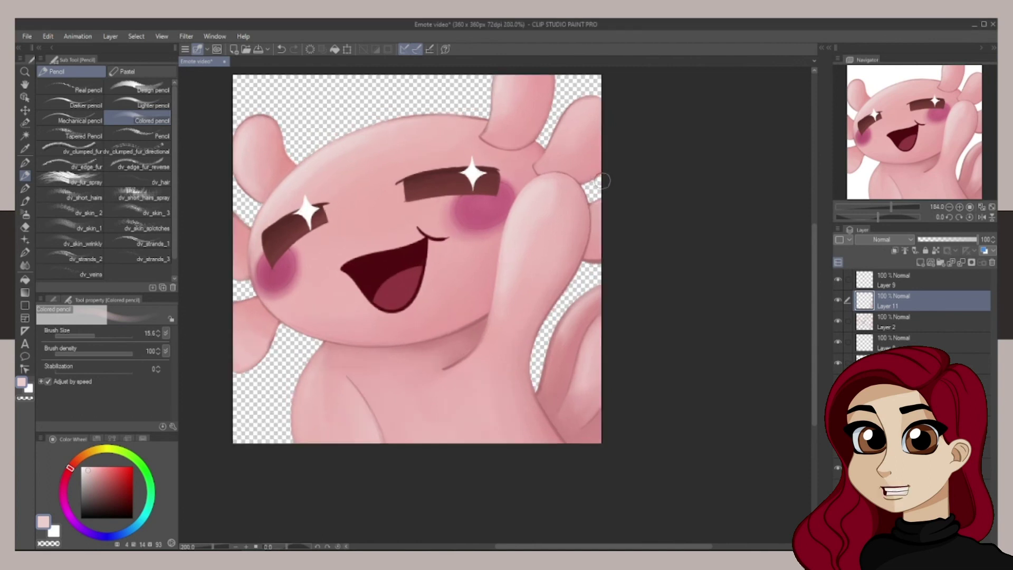
pyautogui.moveTo(551, 548); pyautogui.dragTo(528, 548)
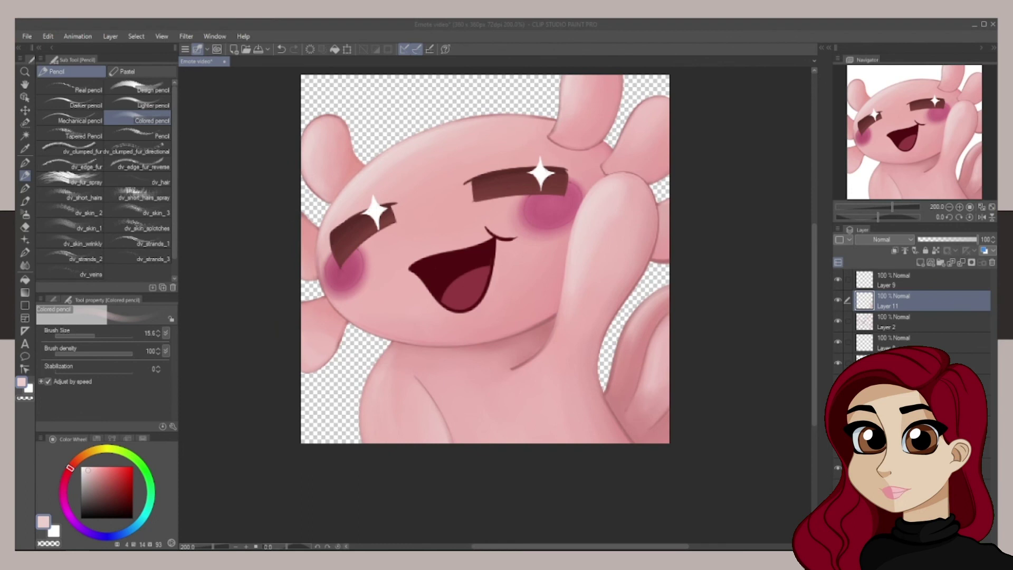